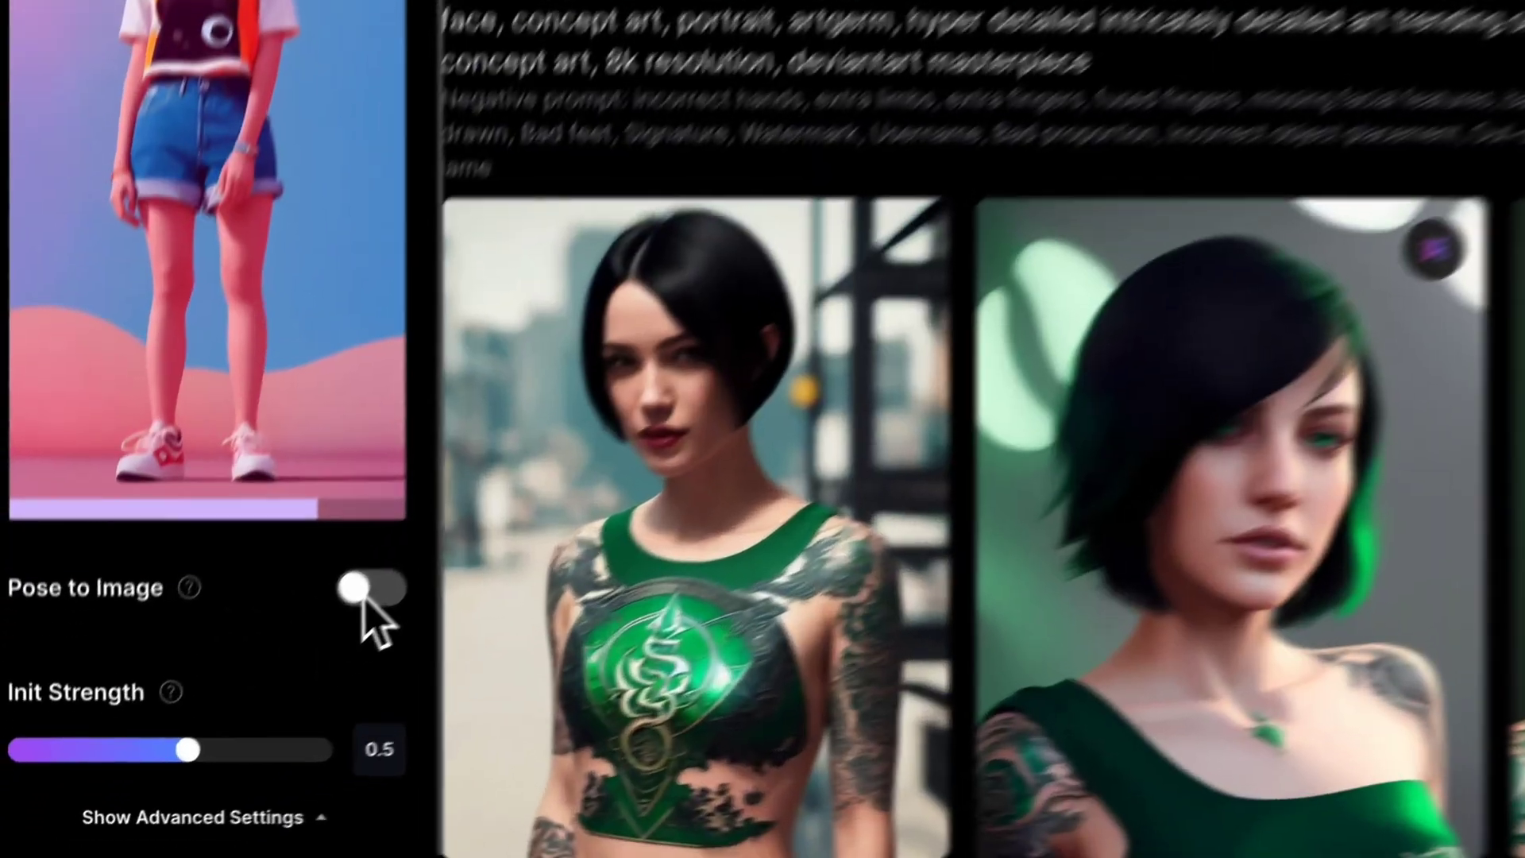
Try the pose-reference option and preview the next outpainted cat workshop variant.
left_click(393, 572)
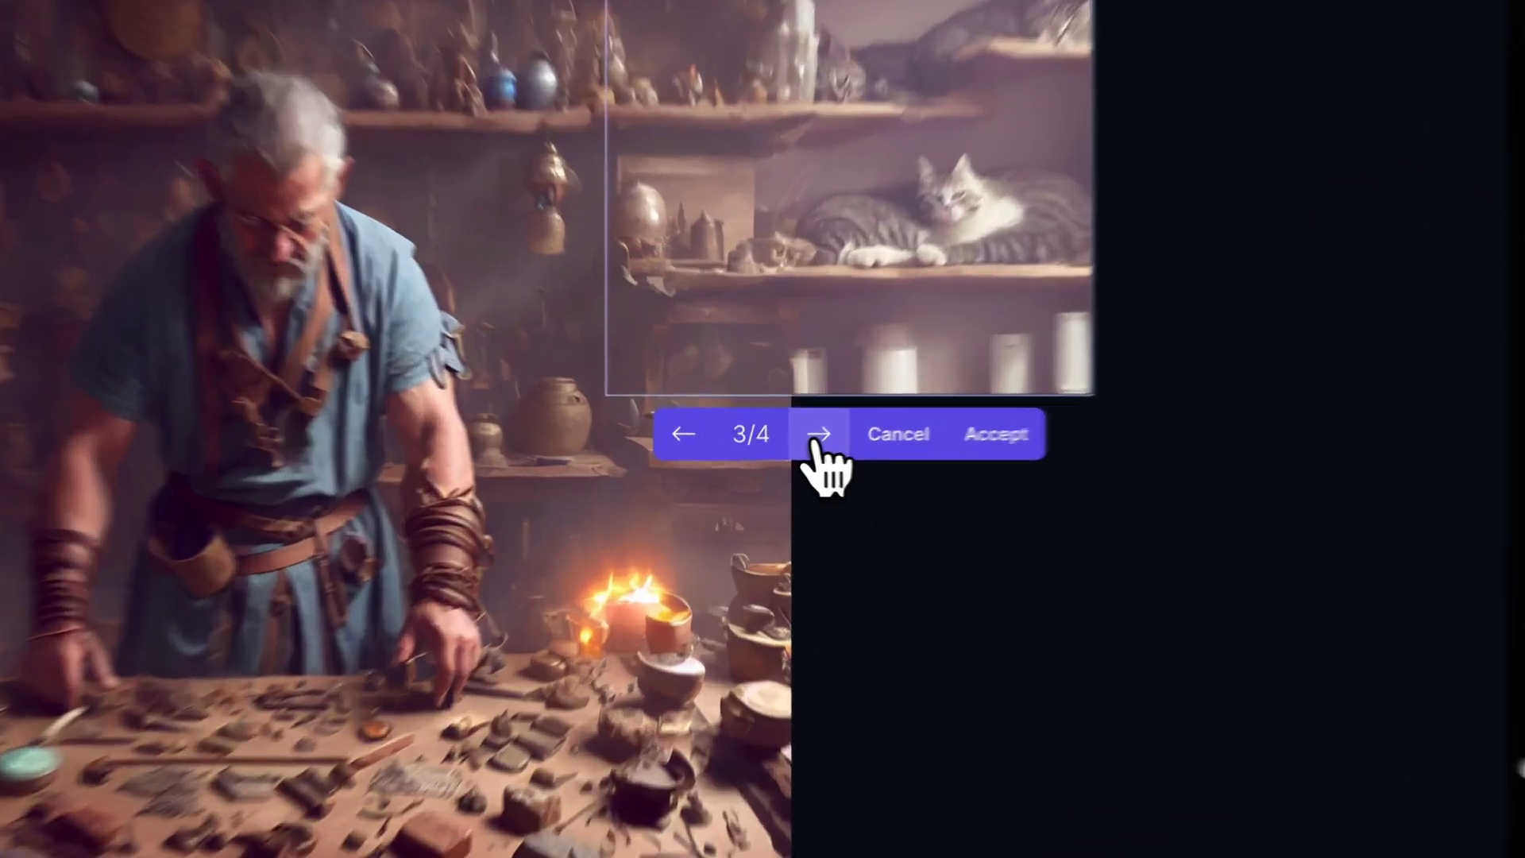
left_click(771, 427)
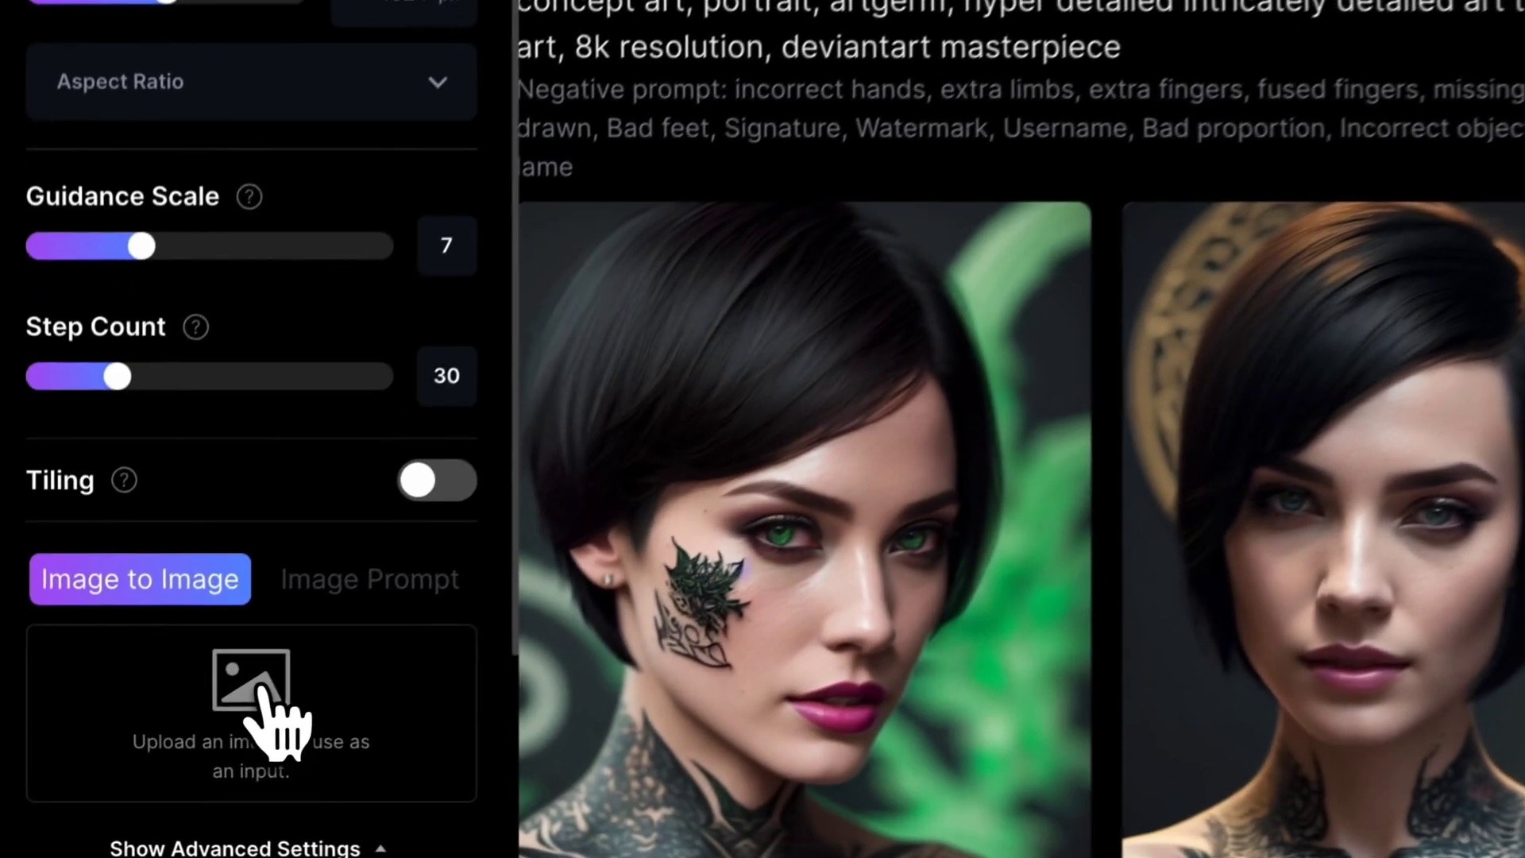
Upload the stylized girl JPEG with Pose to Image on, then enlarge the fourth full-length result.
left_click(125, 776)
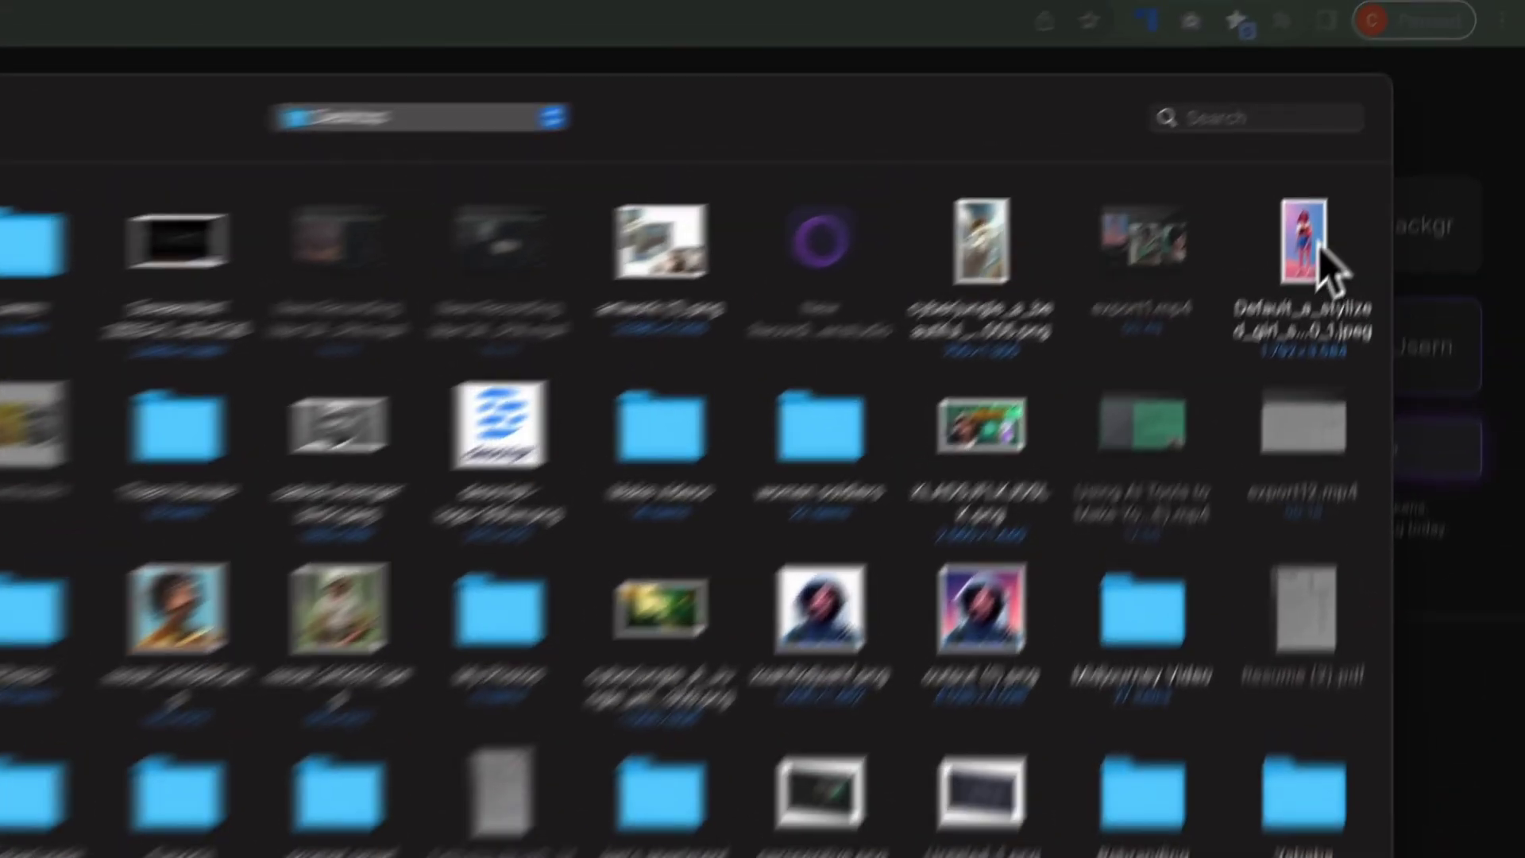
left_click(1496, 49)
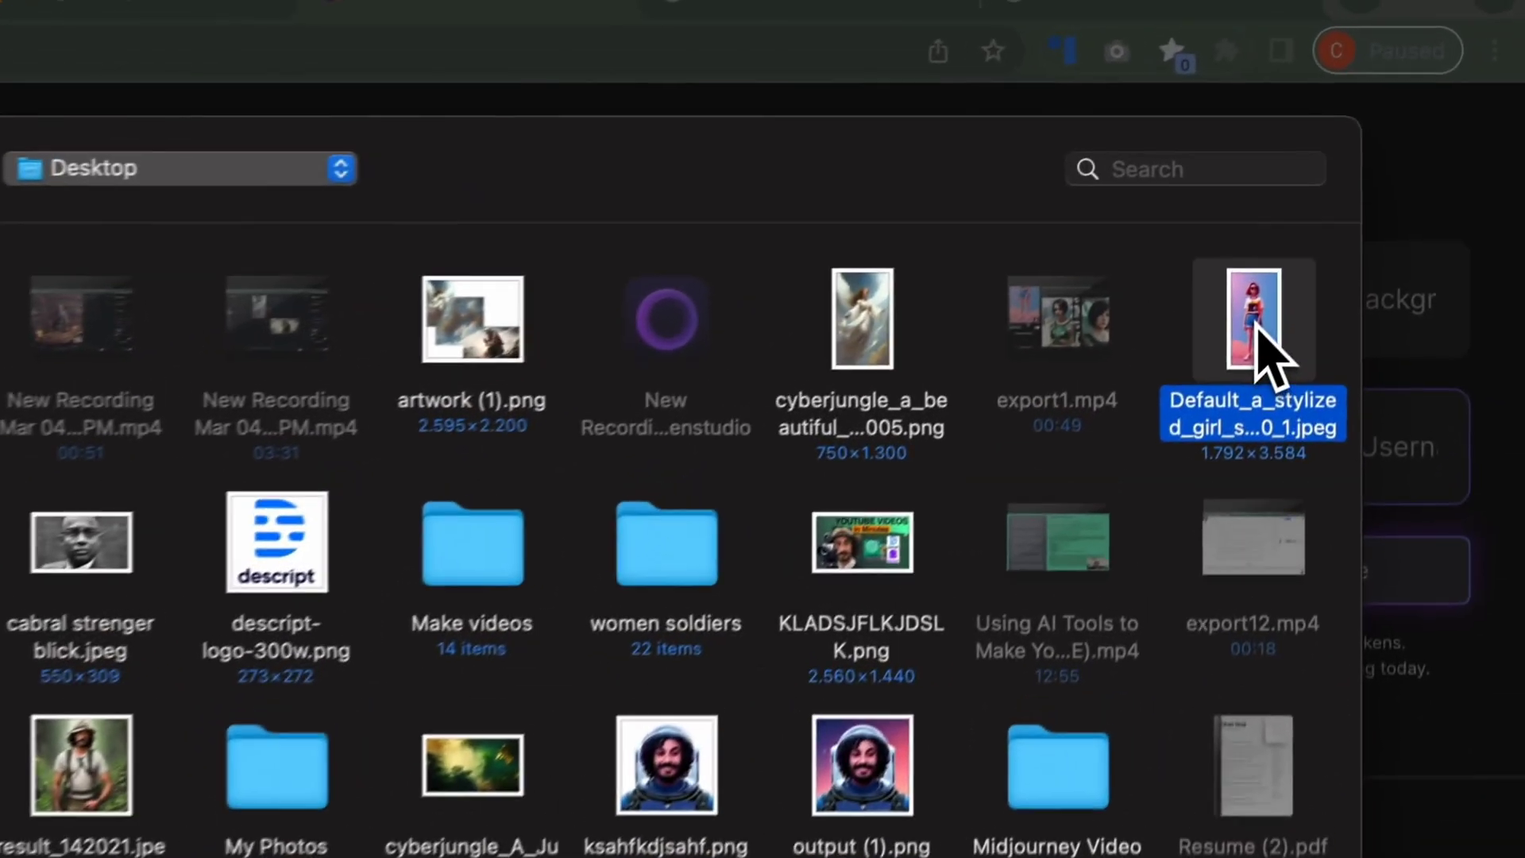
double_click(1254, 322)
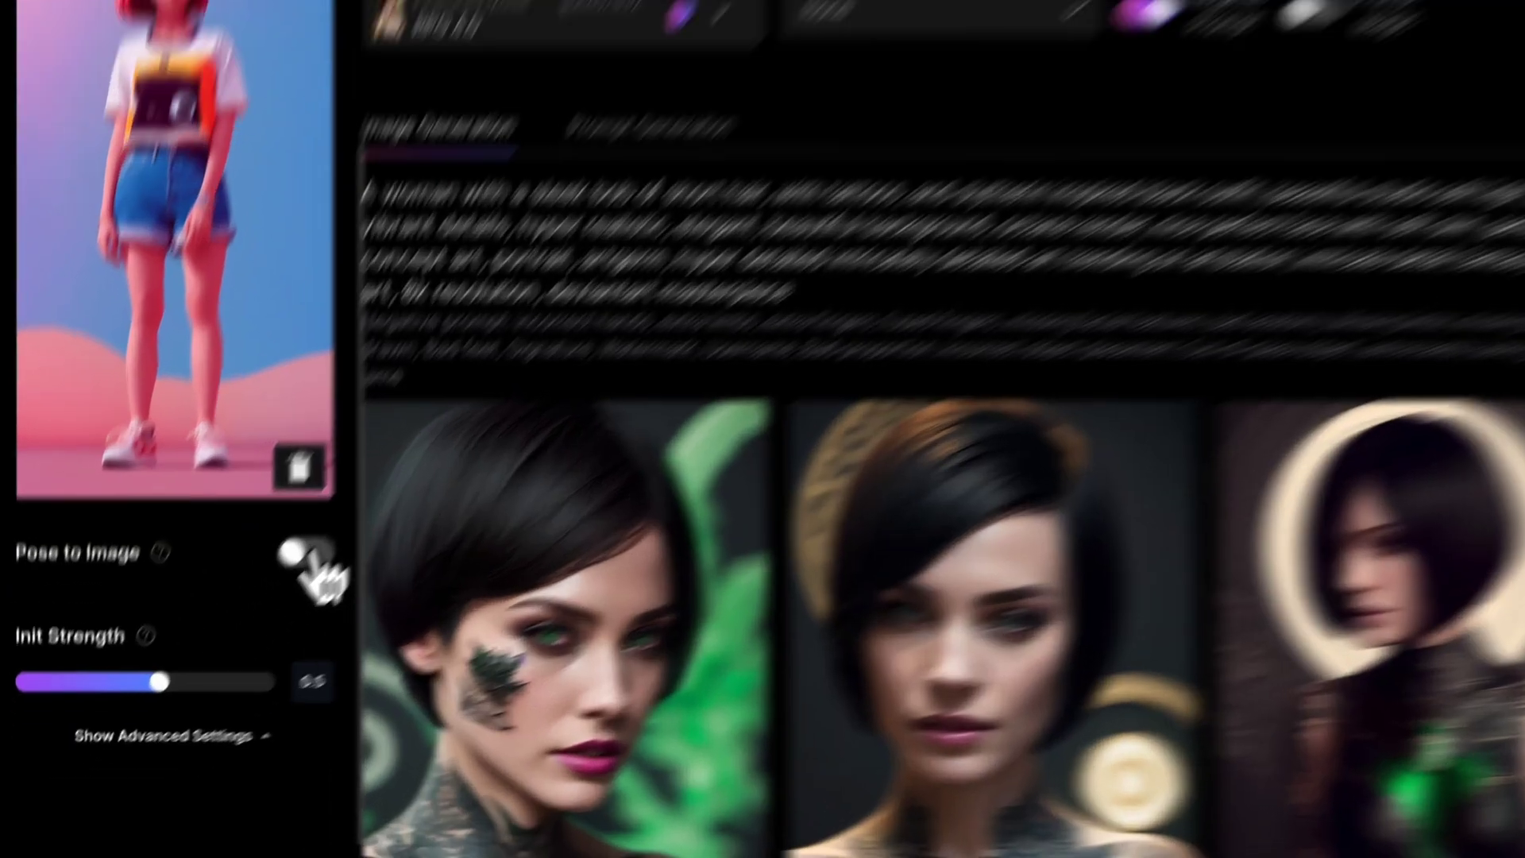
left_click(307, 555)
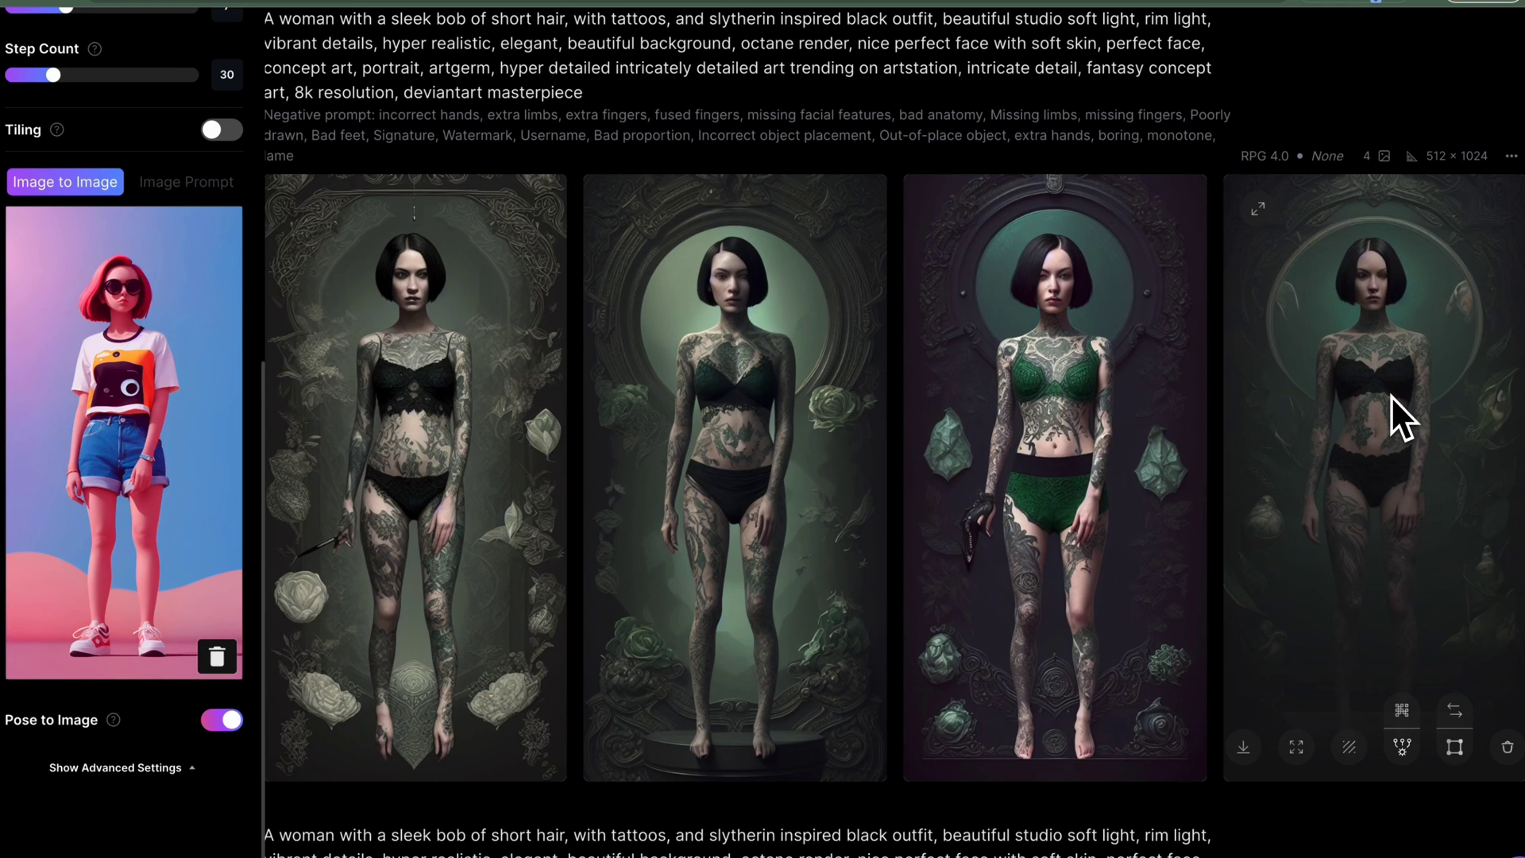
left_click(1390, 396)
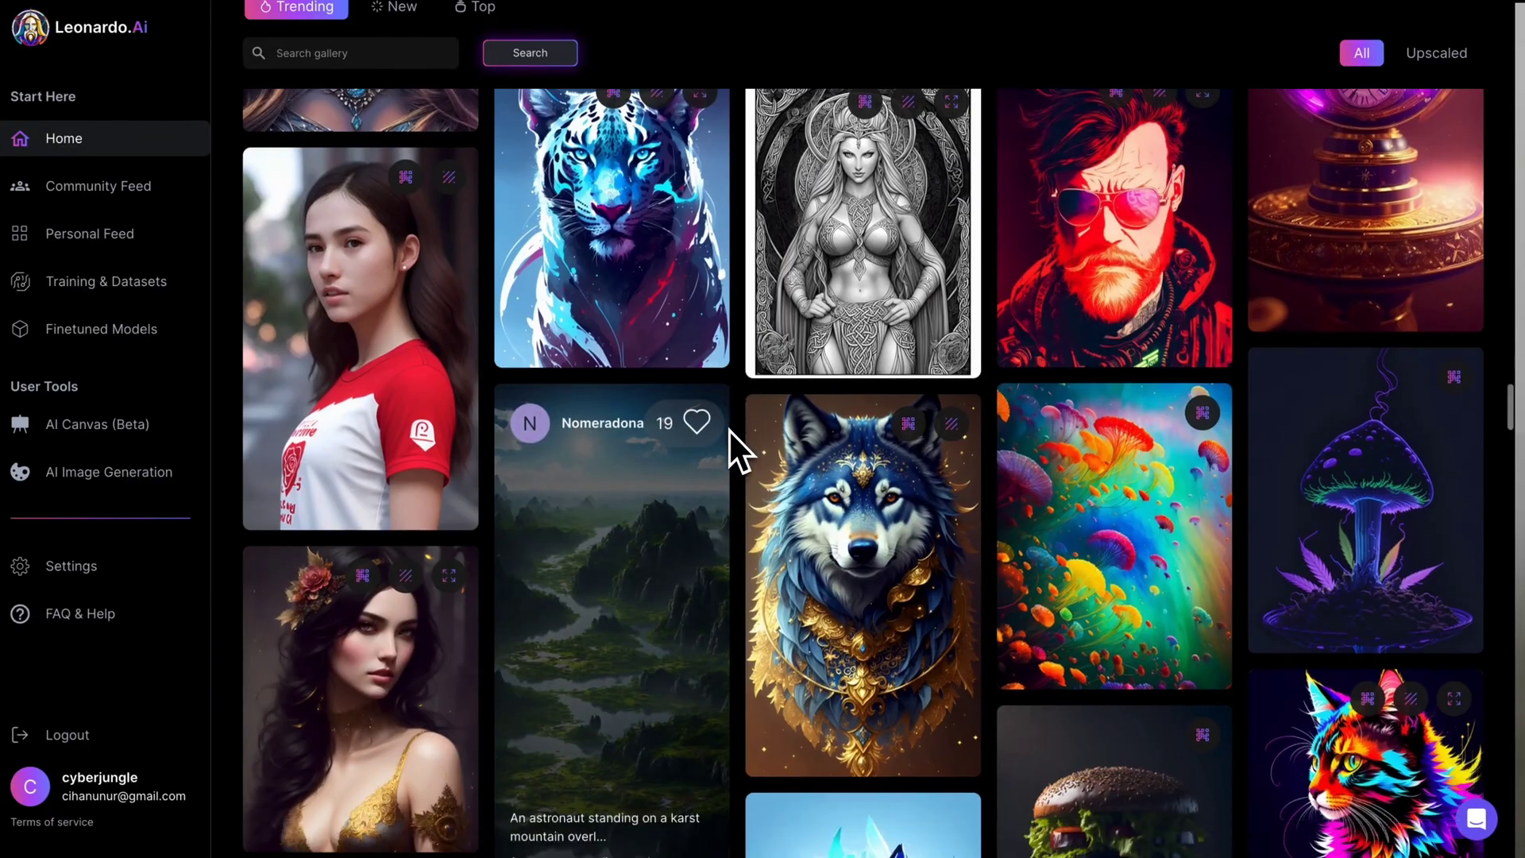
scroll(728, 429, "down", 3)
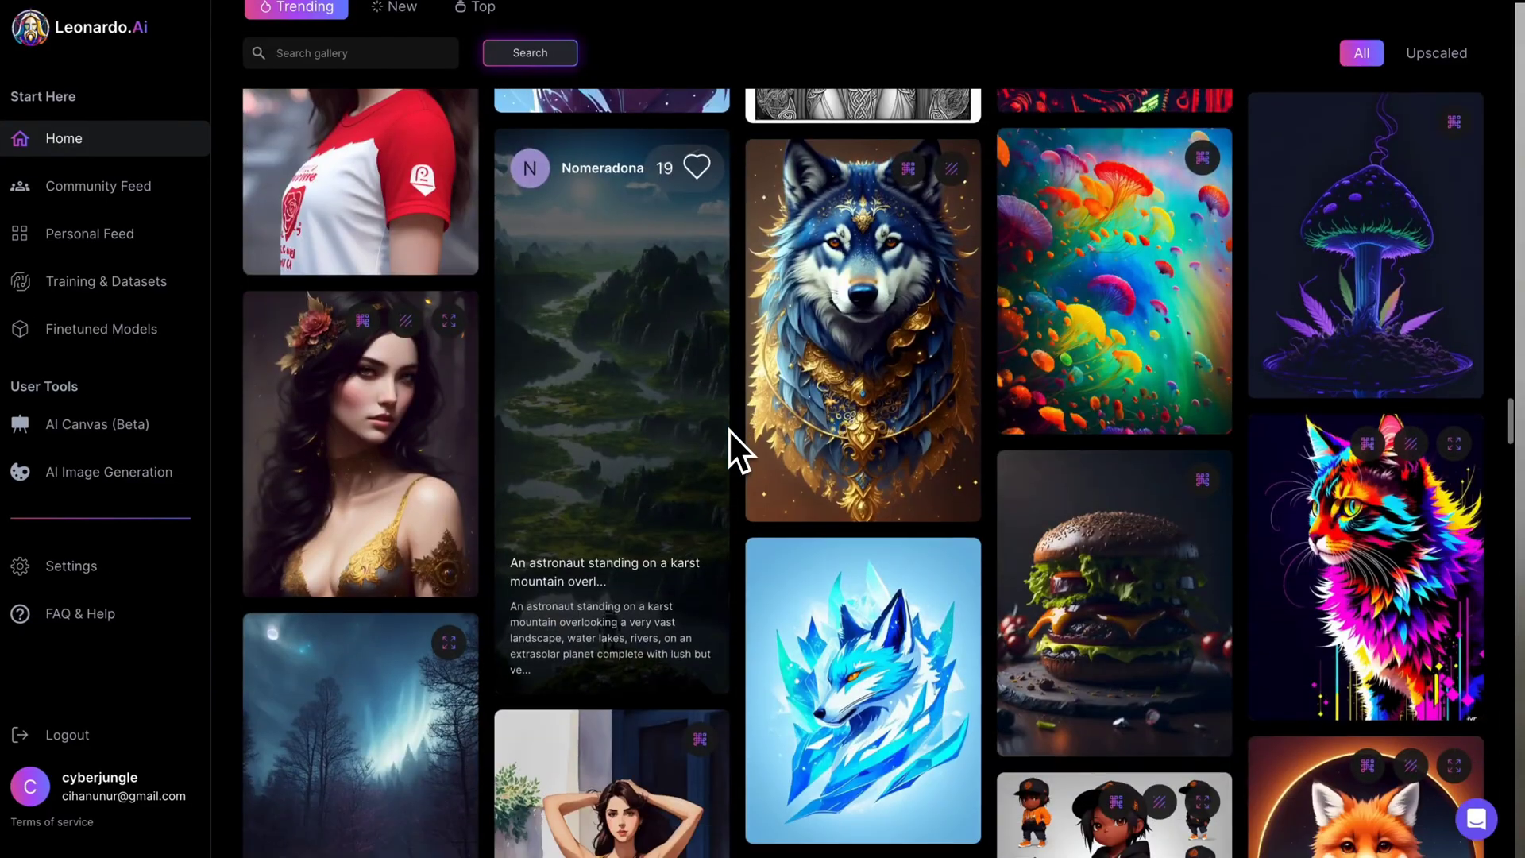
scroll(728, 430, "down", 3)
scroll(728, 429, "down", 3)
scroll(730, 430, "down", 3)
scroll(730, 431, "down", 3)
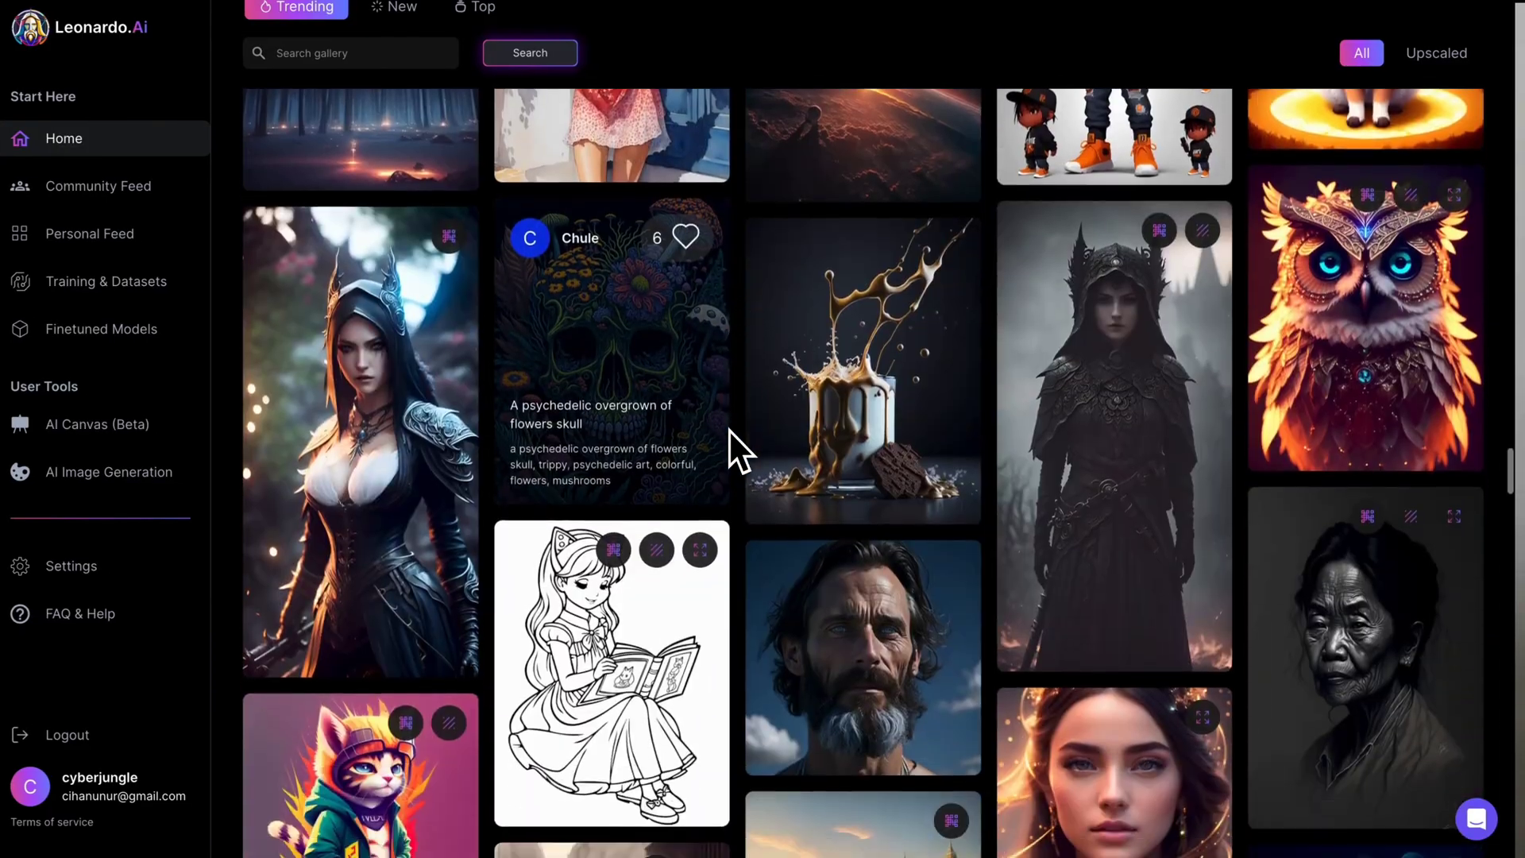
scroll(731, 430, "down", 3)
scroll(730, 430, "down", 3)
scroll(730, 430, "down", 3)
scroll(730, 430, "down", 3)
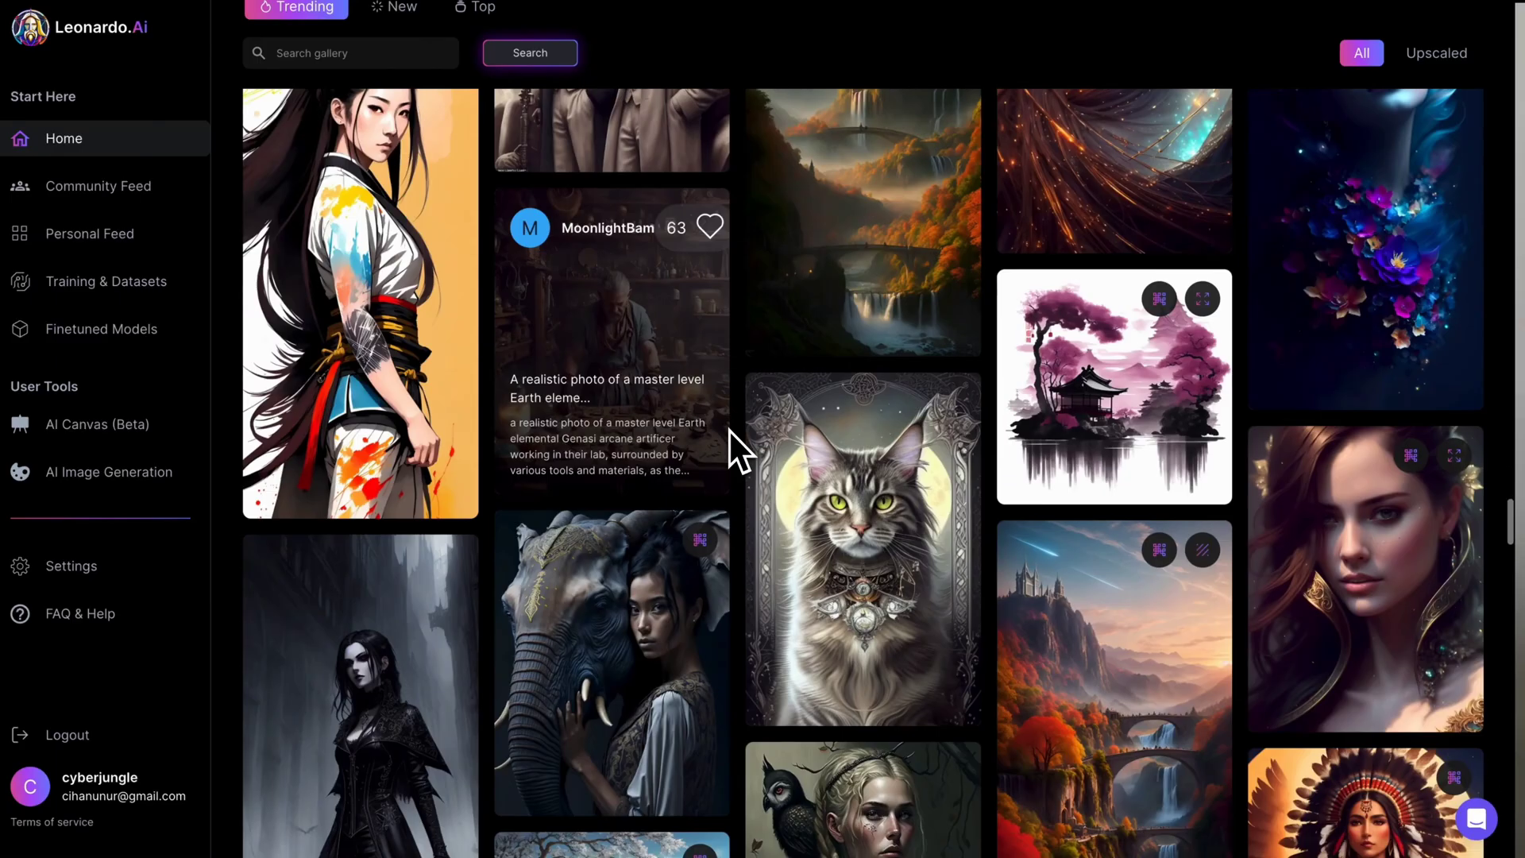
Open the elder artificer workshop image from the gallery via its Edit in canvas action.
left_click(730, 429)
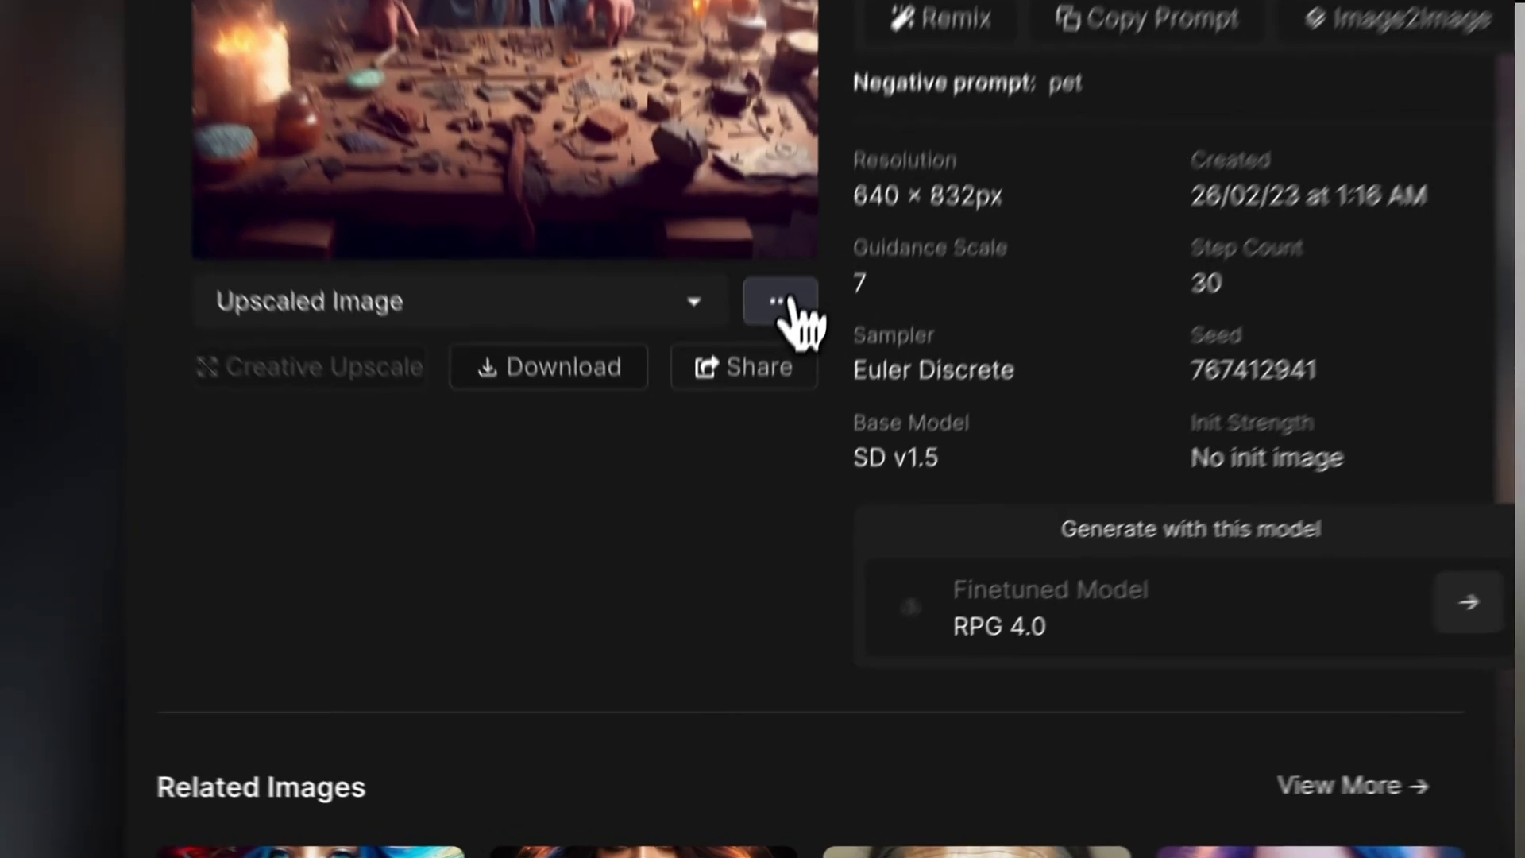
left_click(781, 304)
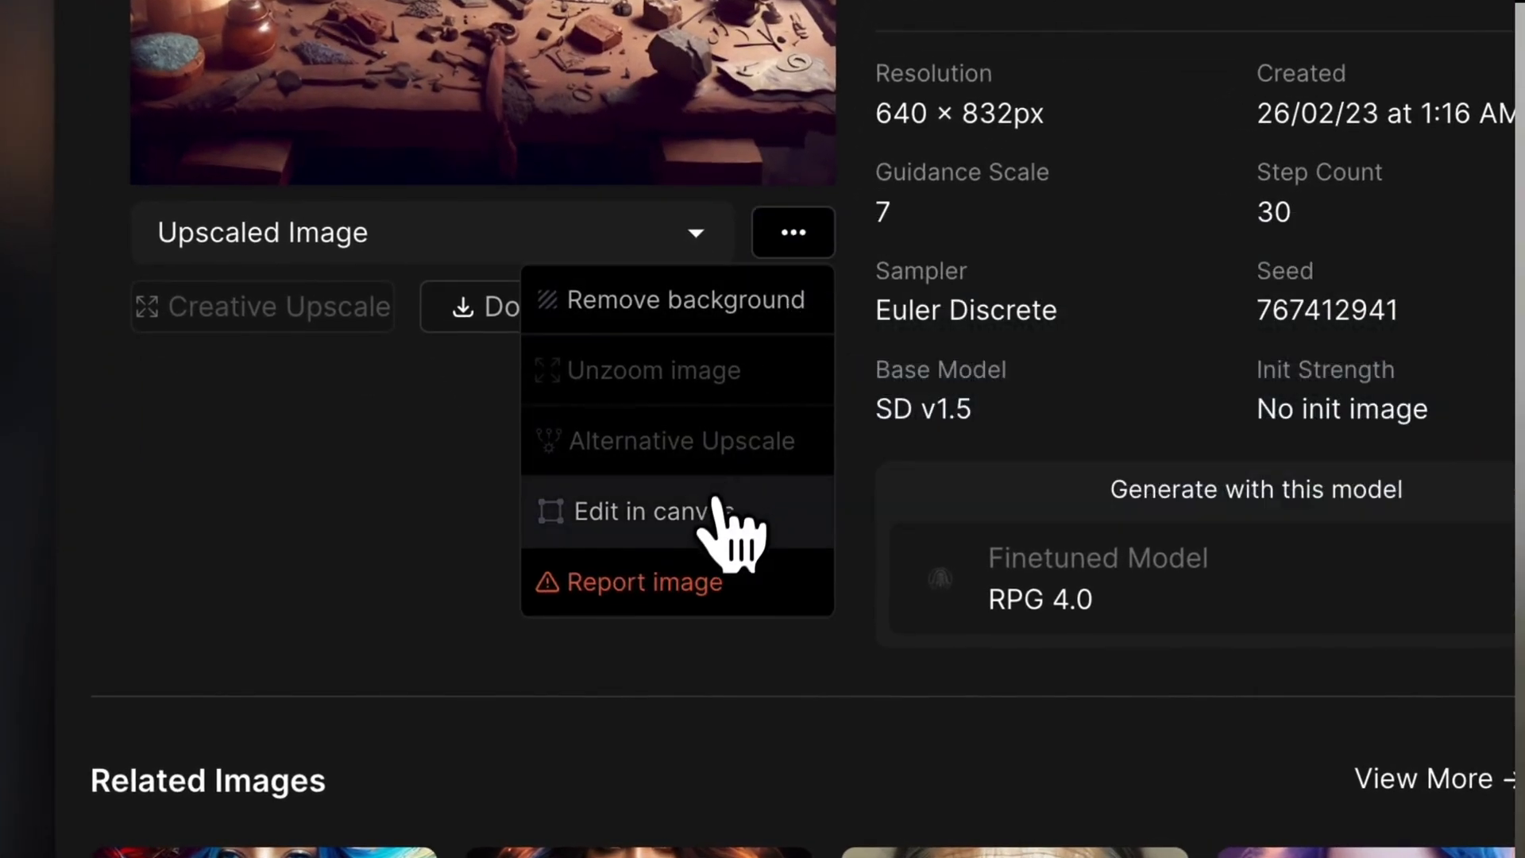
left_click(716, 513)
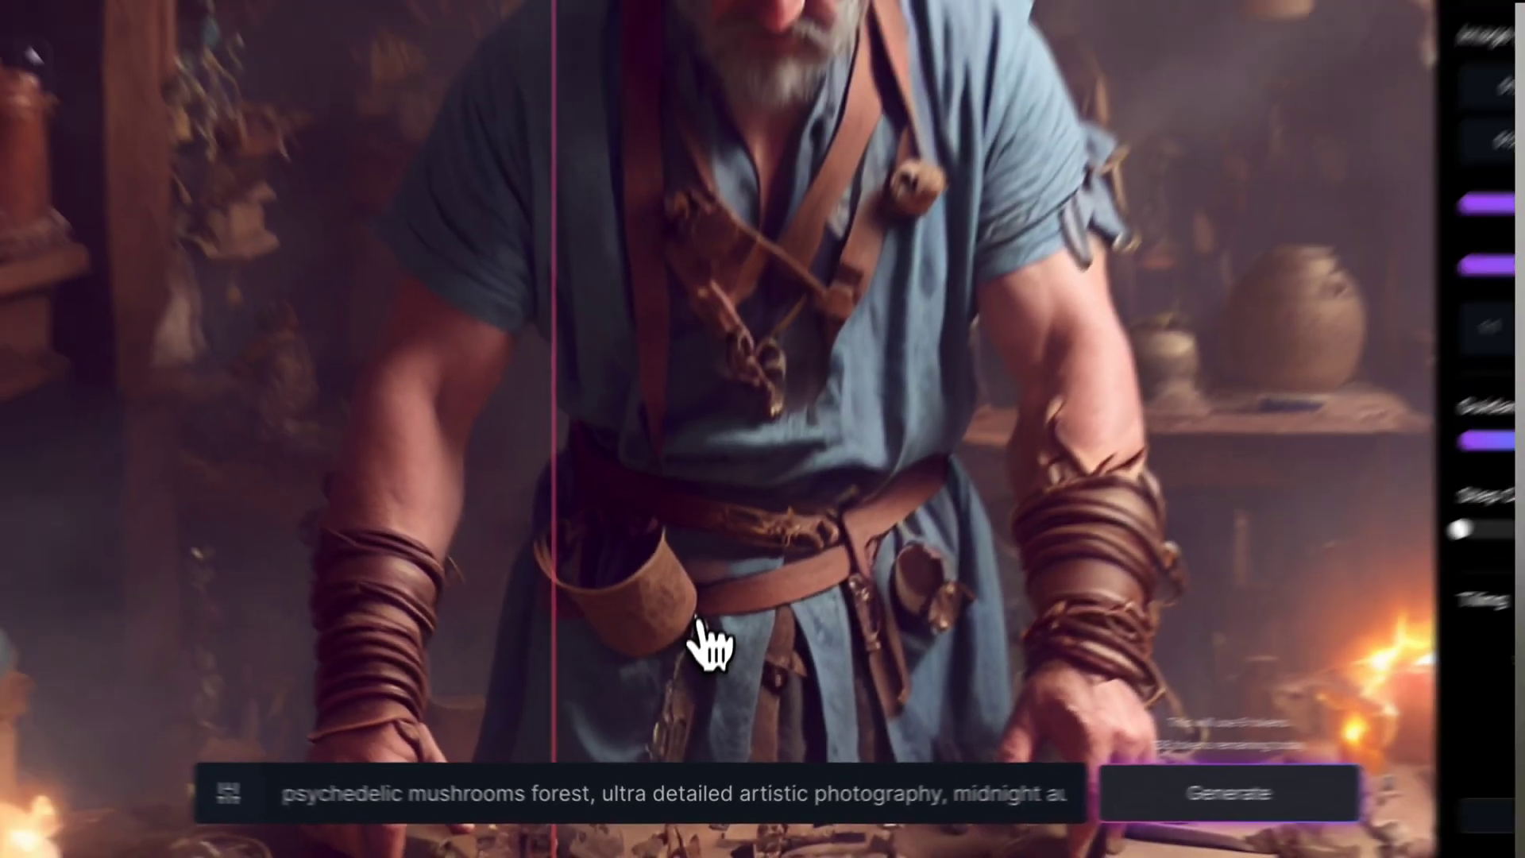
Accept the first 'A puppy on the shelf' outpaint variant and set size to 1024×1024.
left_click(37, 232)
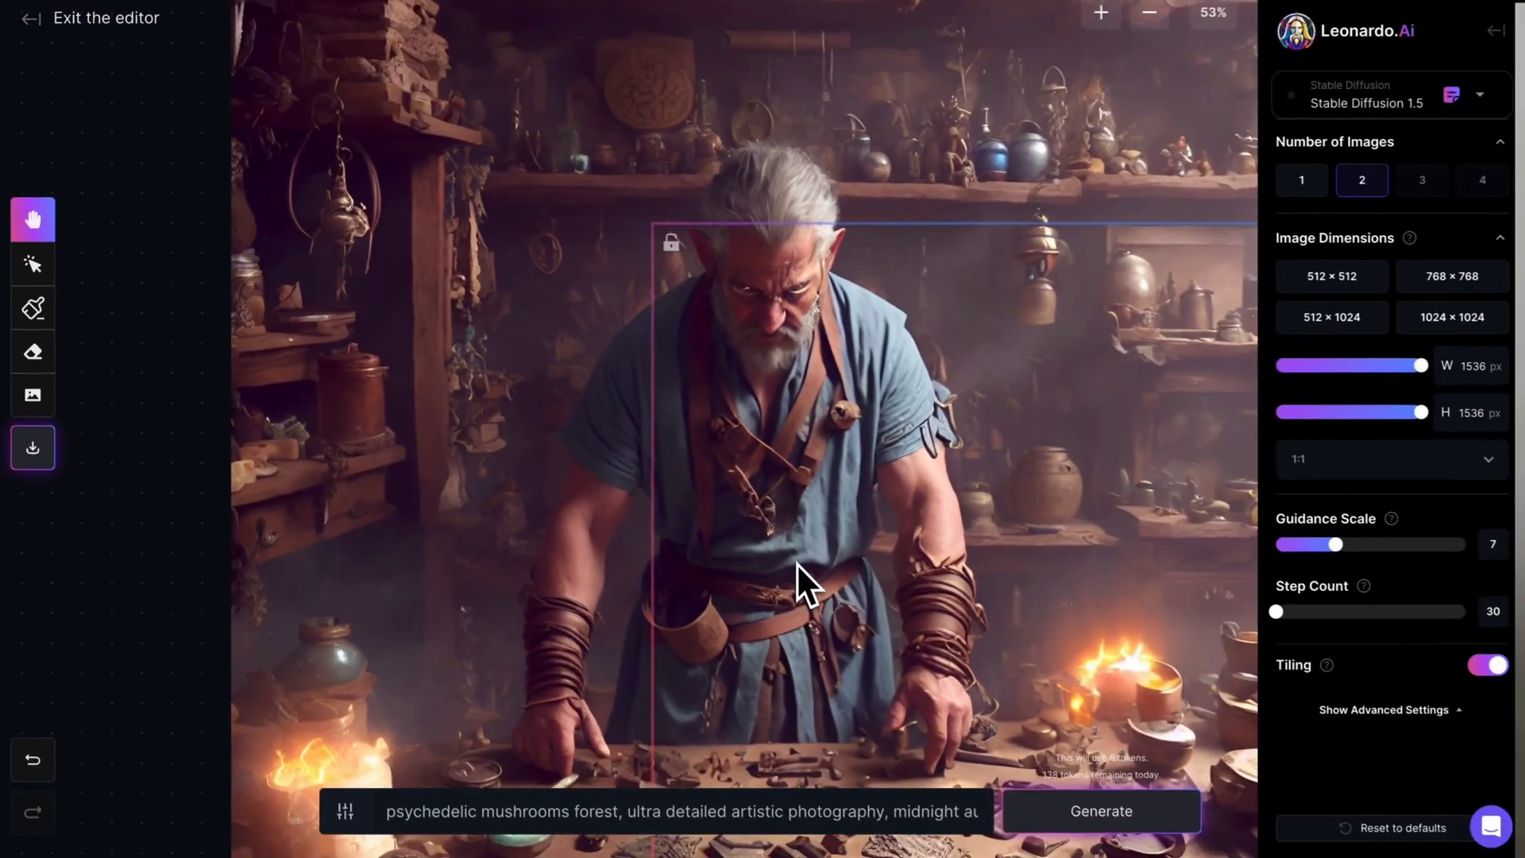
scroll(790, 558, "down", 3)
scroll(790, 558, "down", 2)
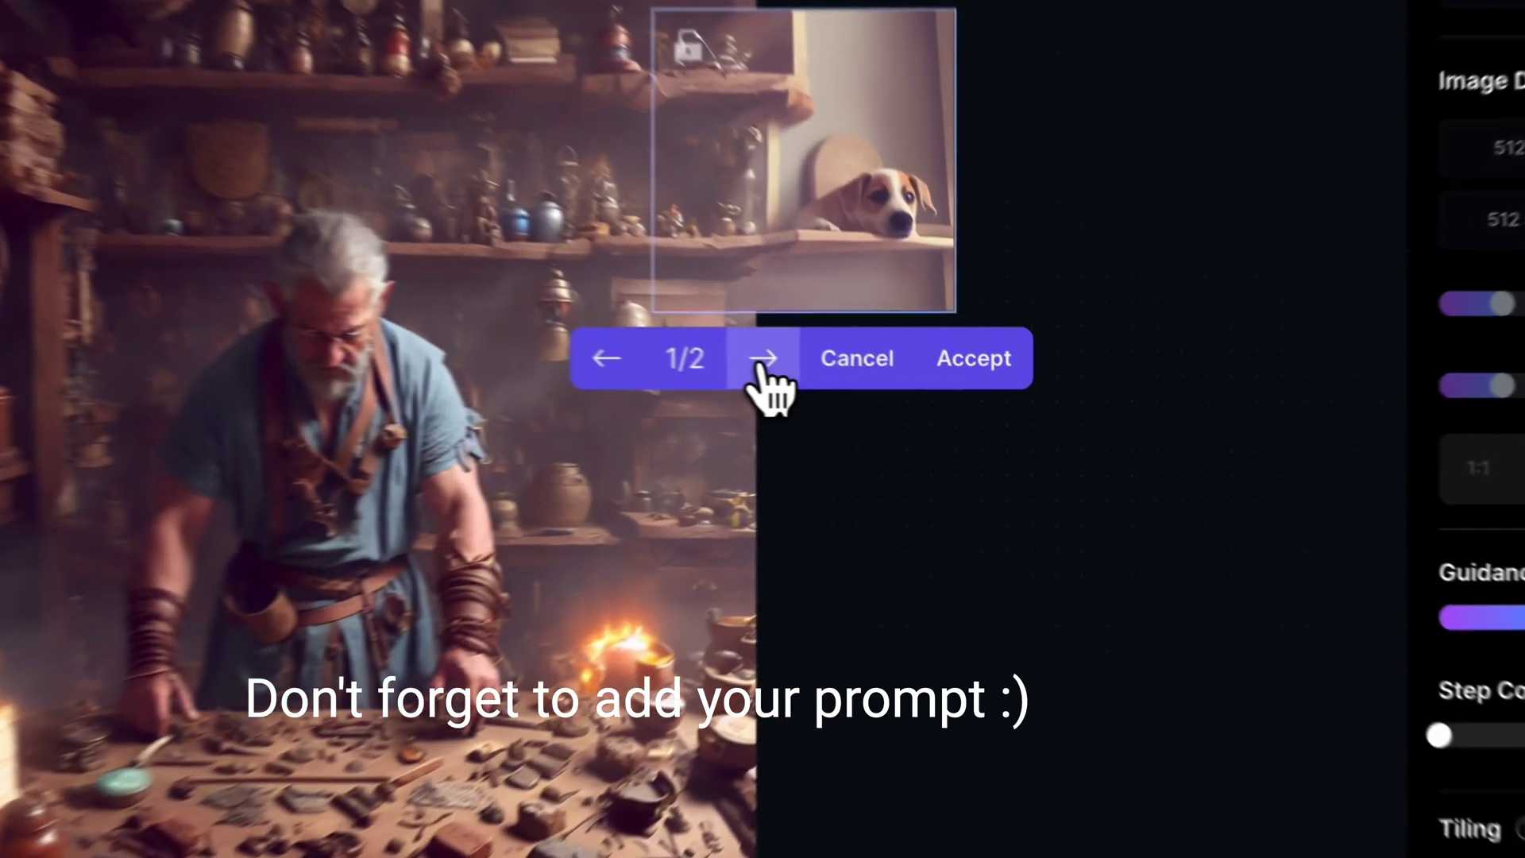
left_click(889, 383)
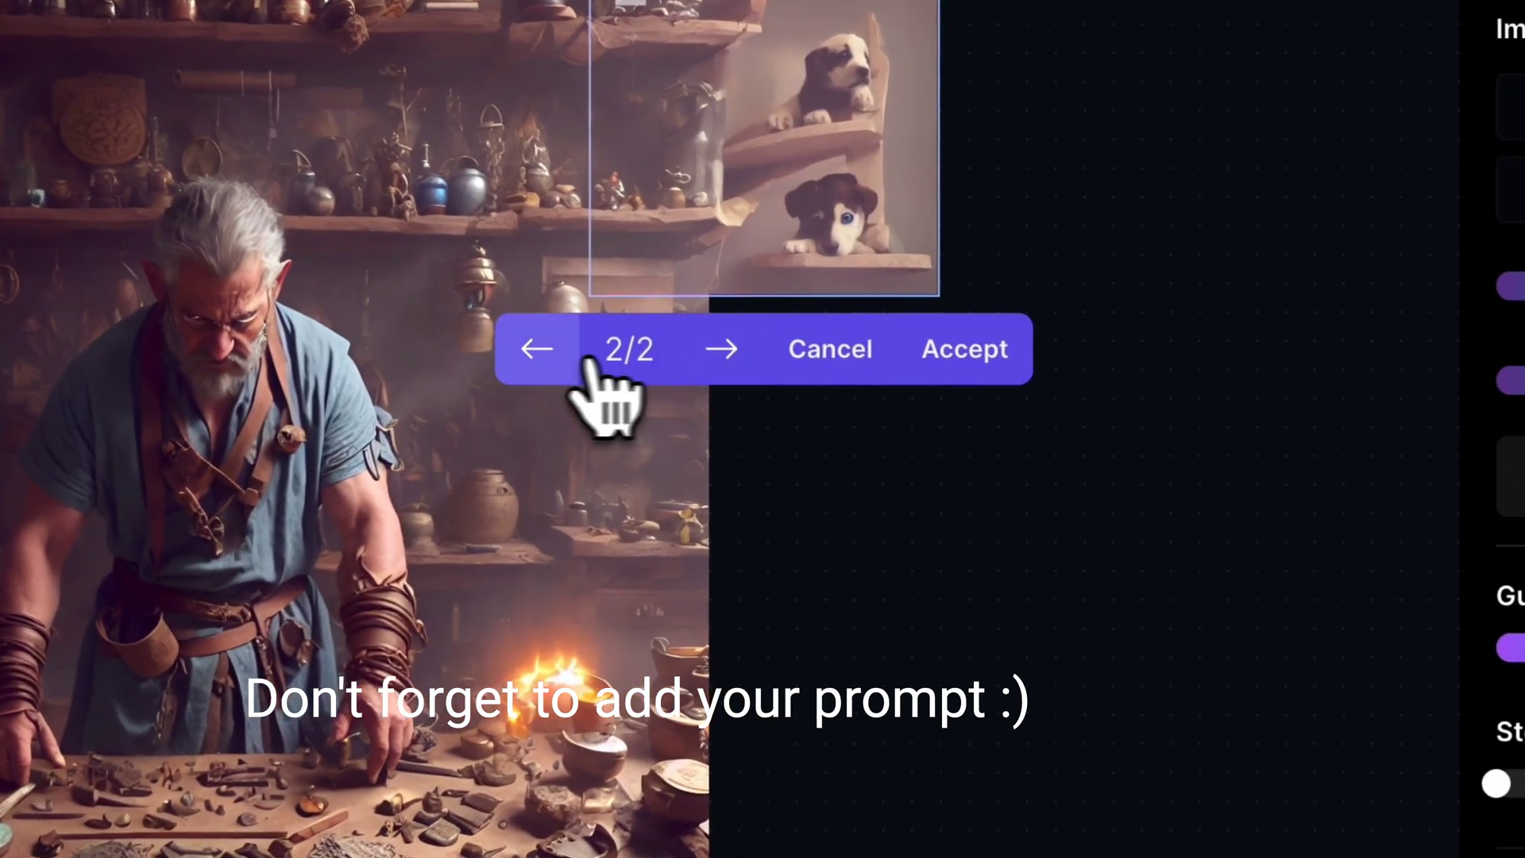
left_click(538, 349)
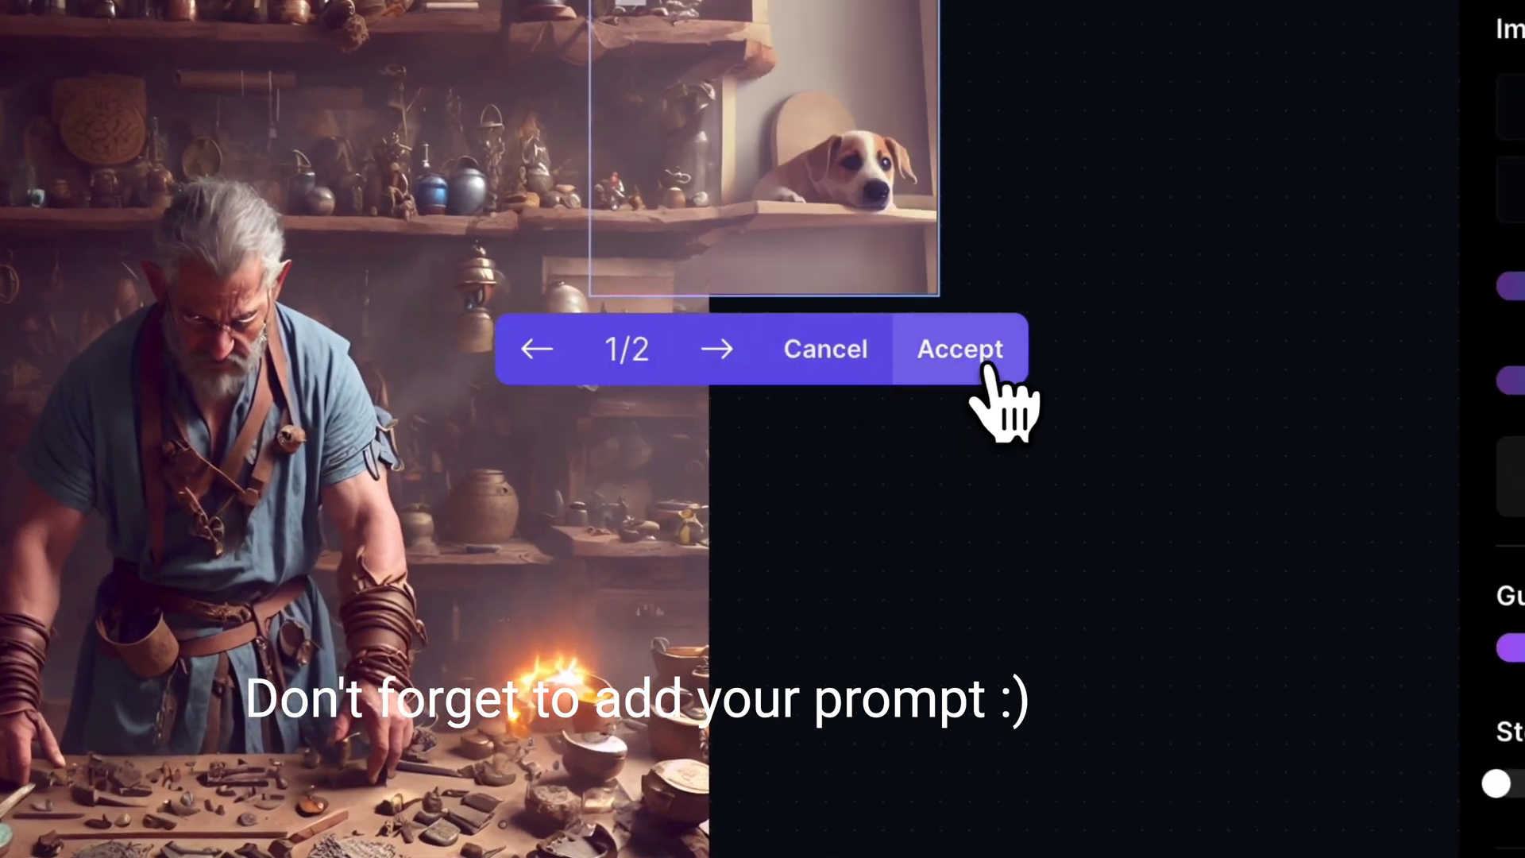
left_click(961, 350)
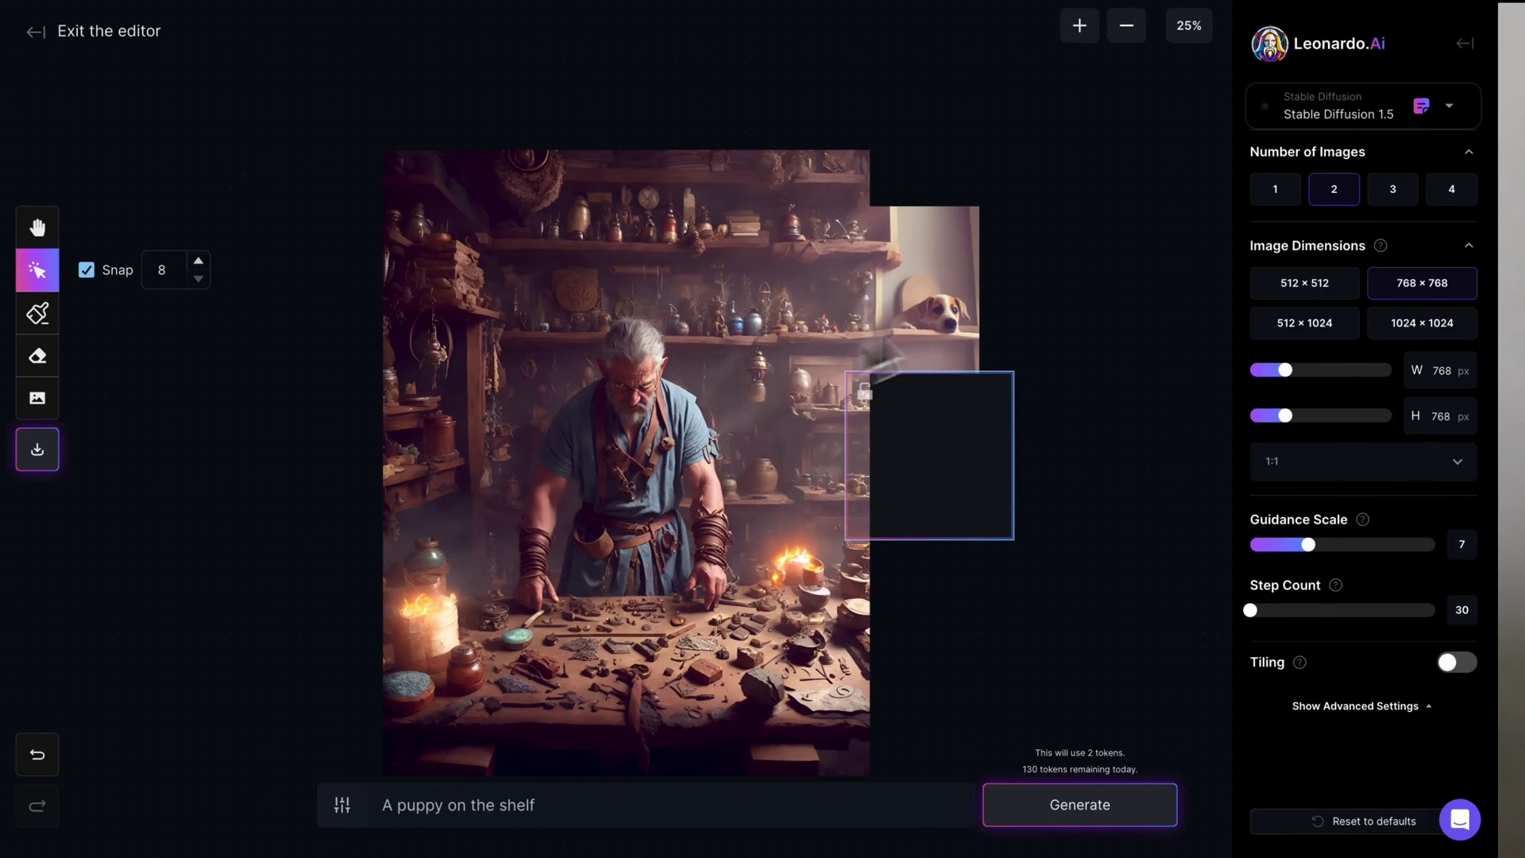
left_click(1423, 322)
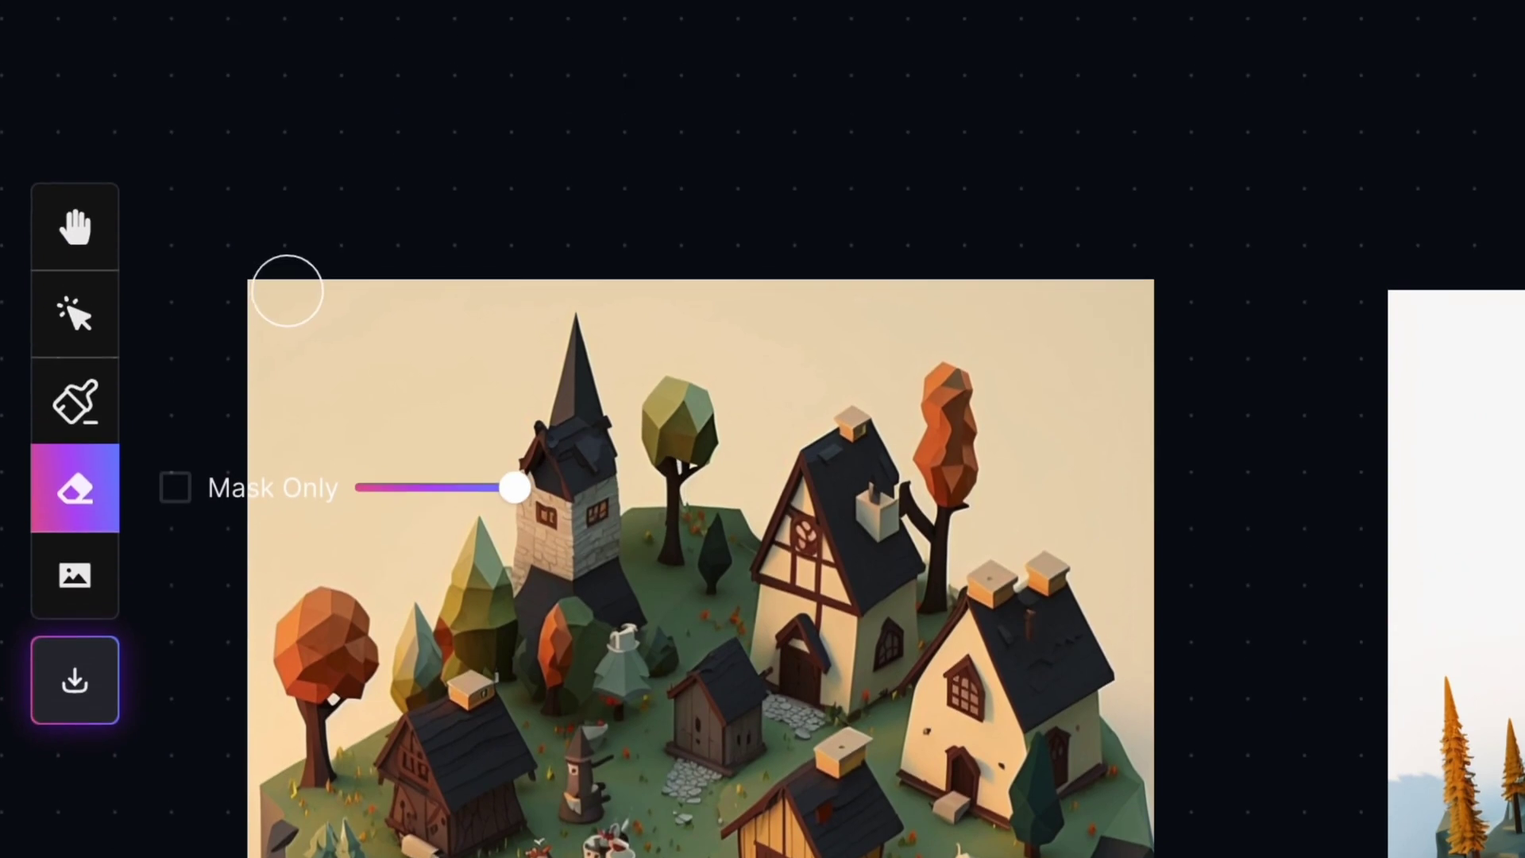
Erase ragged edges on the village and mountain dioramas, then preview bridging variant 2/2.
left_click_drag(286, 288, 358, 208)
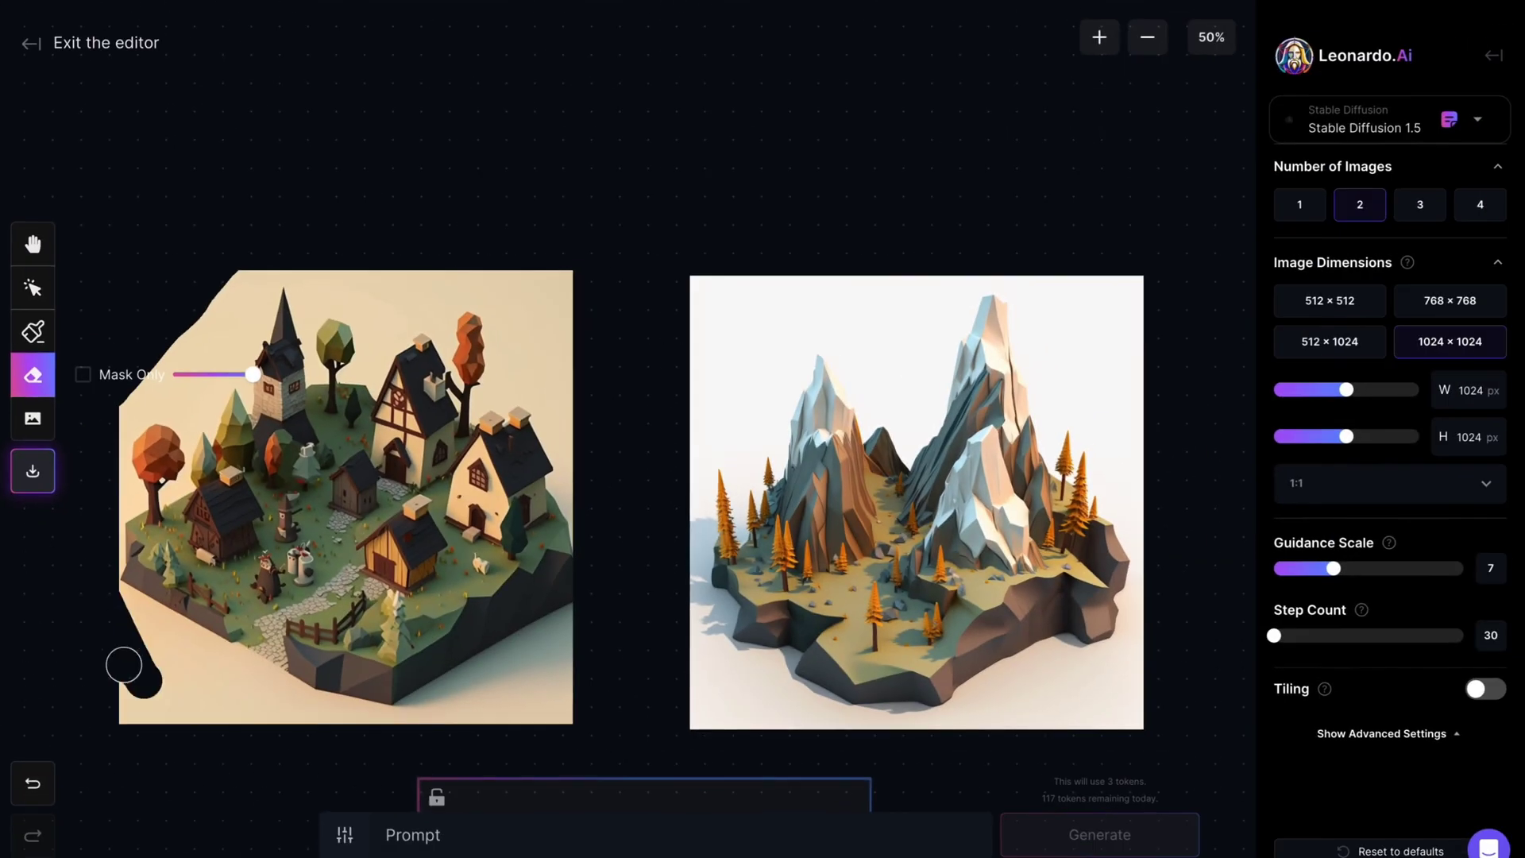
mouse_move(95, 608)
left_mouse_down()
mouse_move(496, 681)
mouse_move(549, 727)
left_mouse_up()
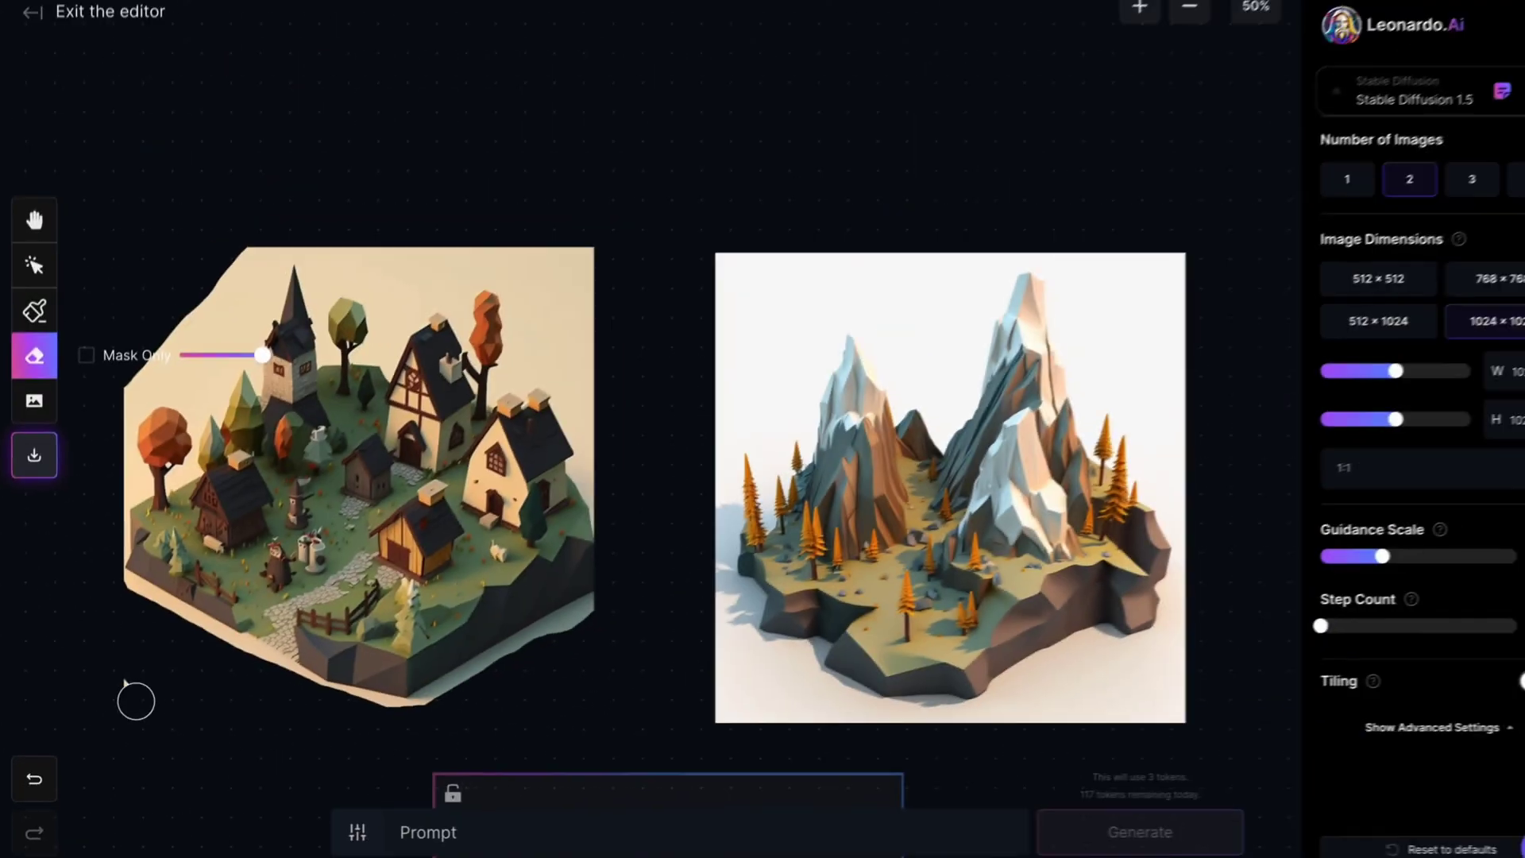
left_click_drag(525, 256, 594, 346)
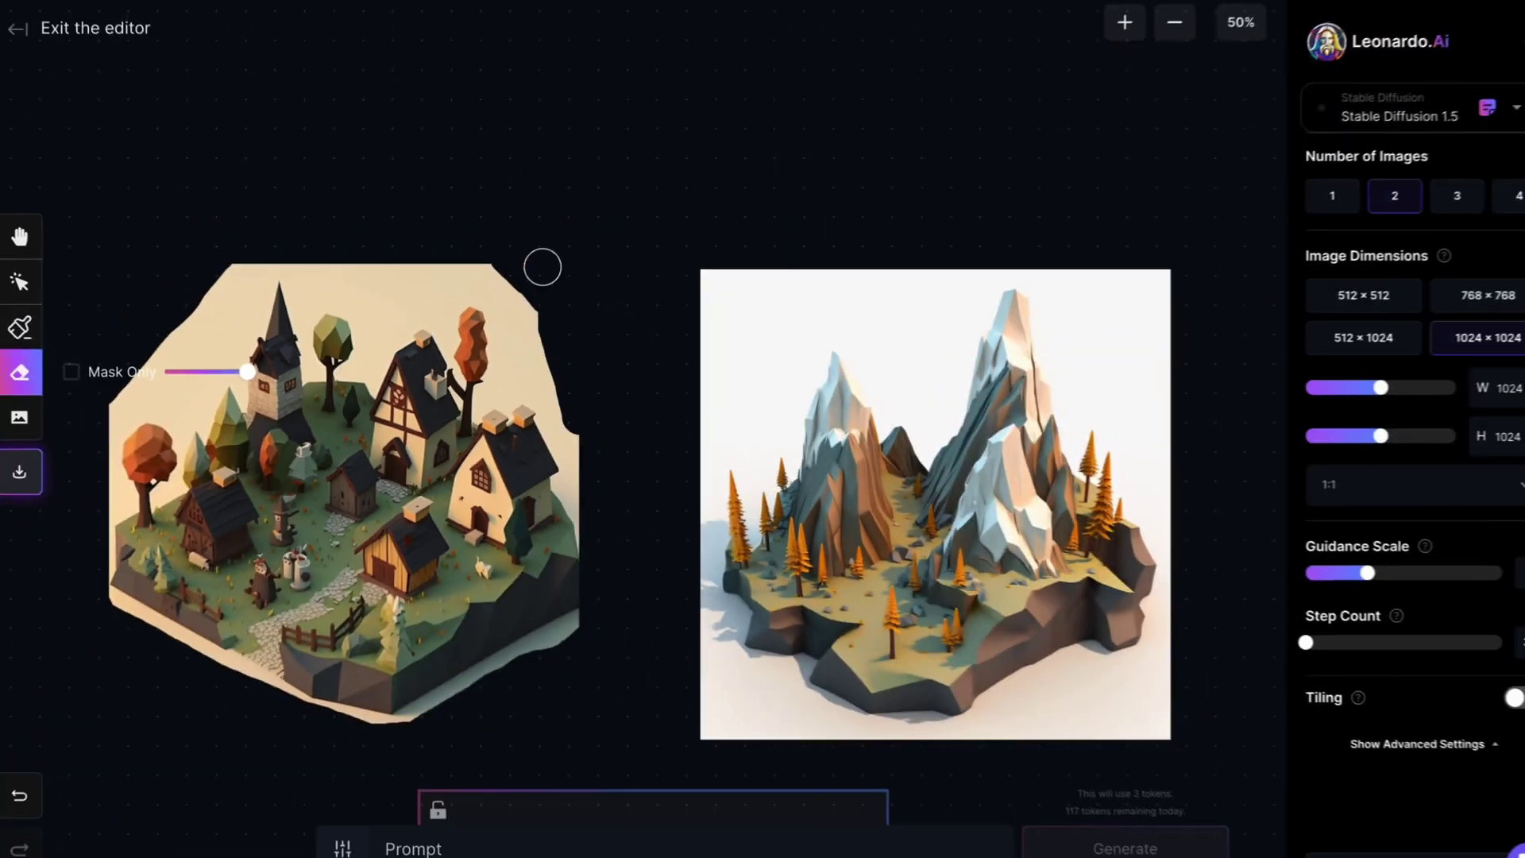
left_click_drag(251, 283, 500, 292)
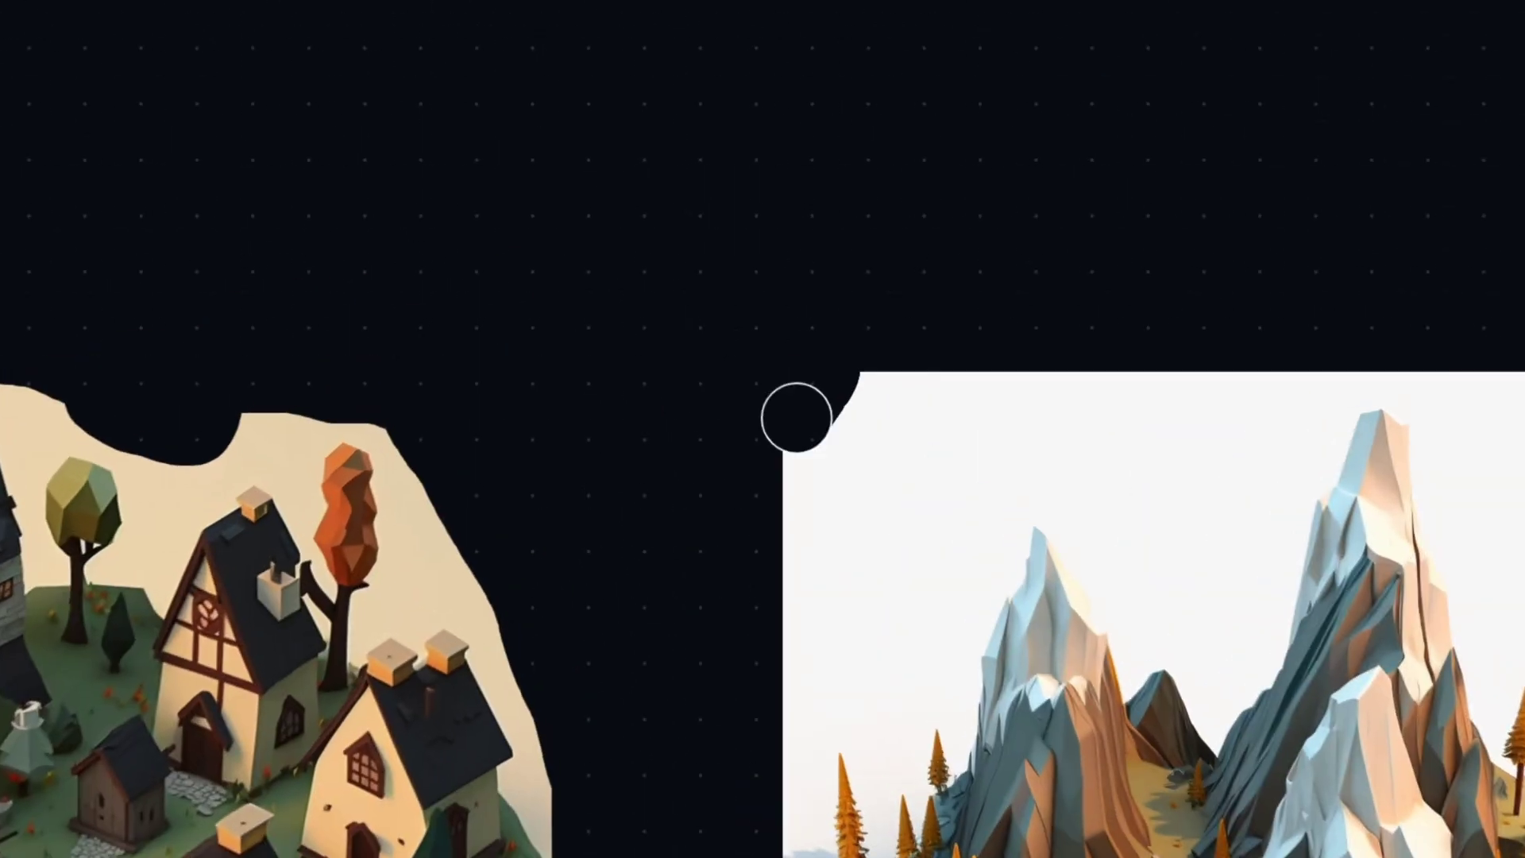
left_click_drag(787, 280, 697, 442)
mouse_move(810, 310)
left_mouse_down()
mouse_move(966, 280)
mouse_move(764, 346)
mouse_move(703, 668)
mouse_move(906, 727)
mouse_move(1097, 686)
left_mouse_up()
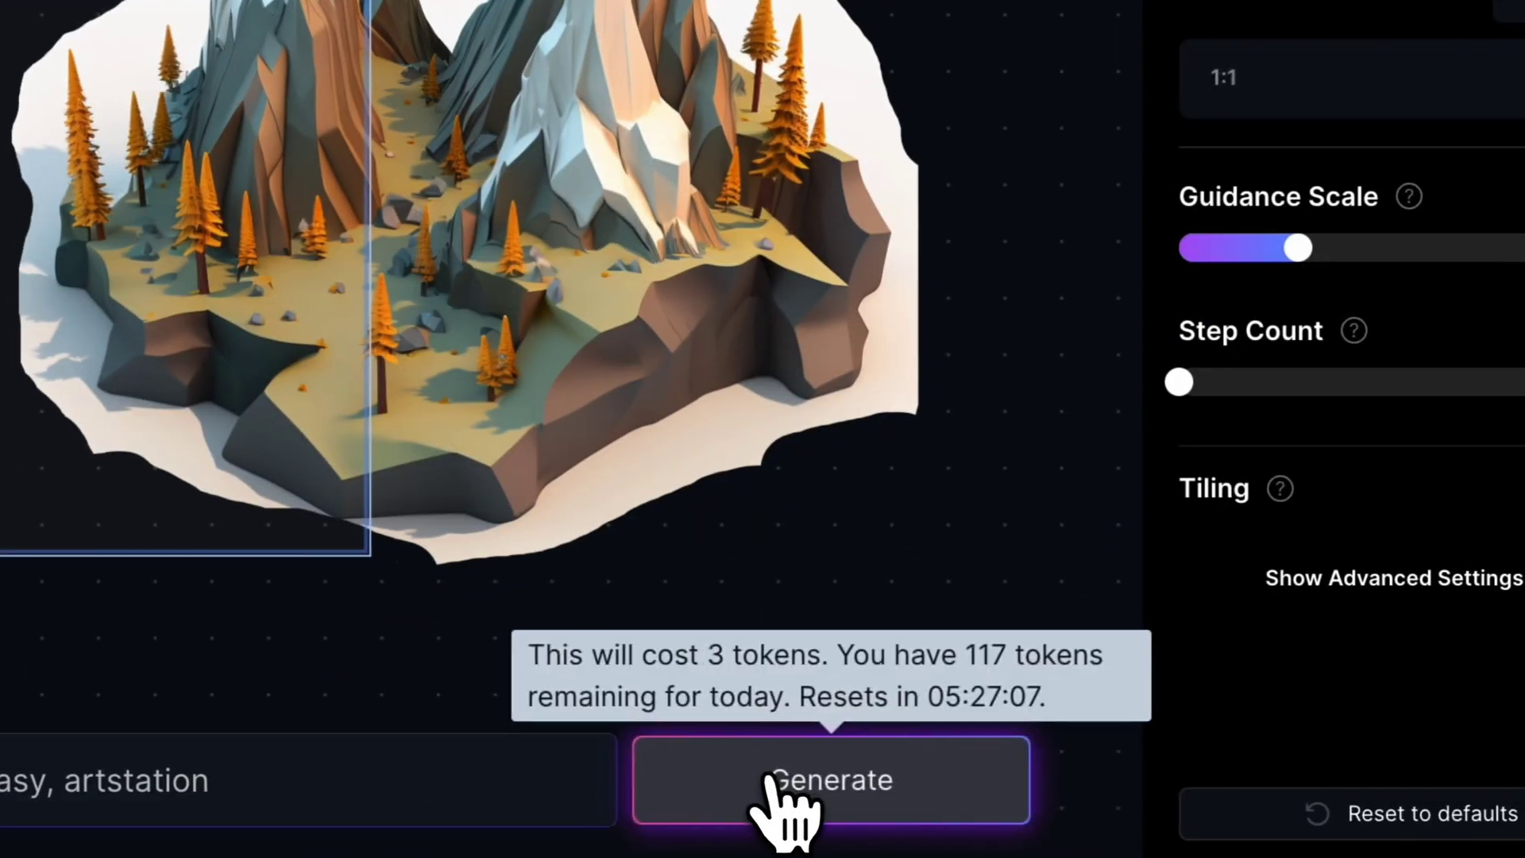
left_click(1136, 800)
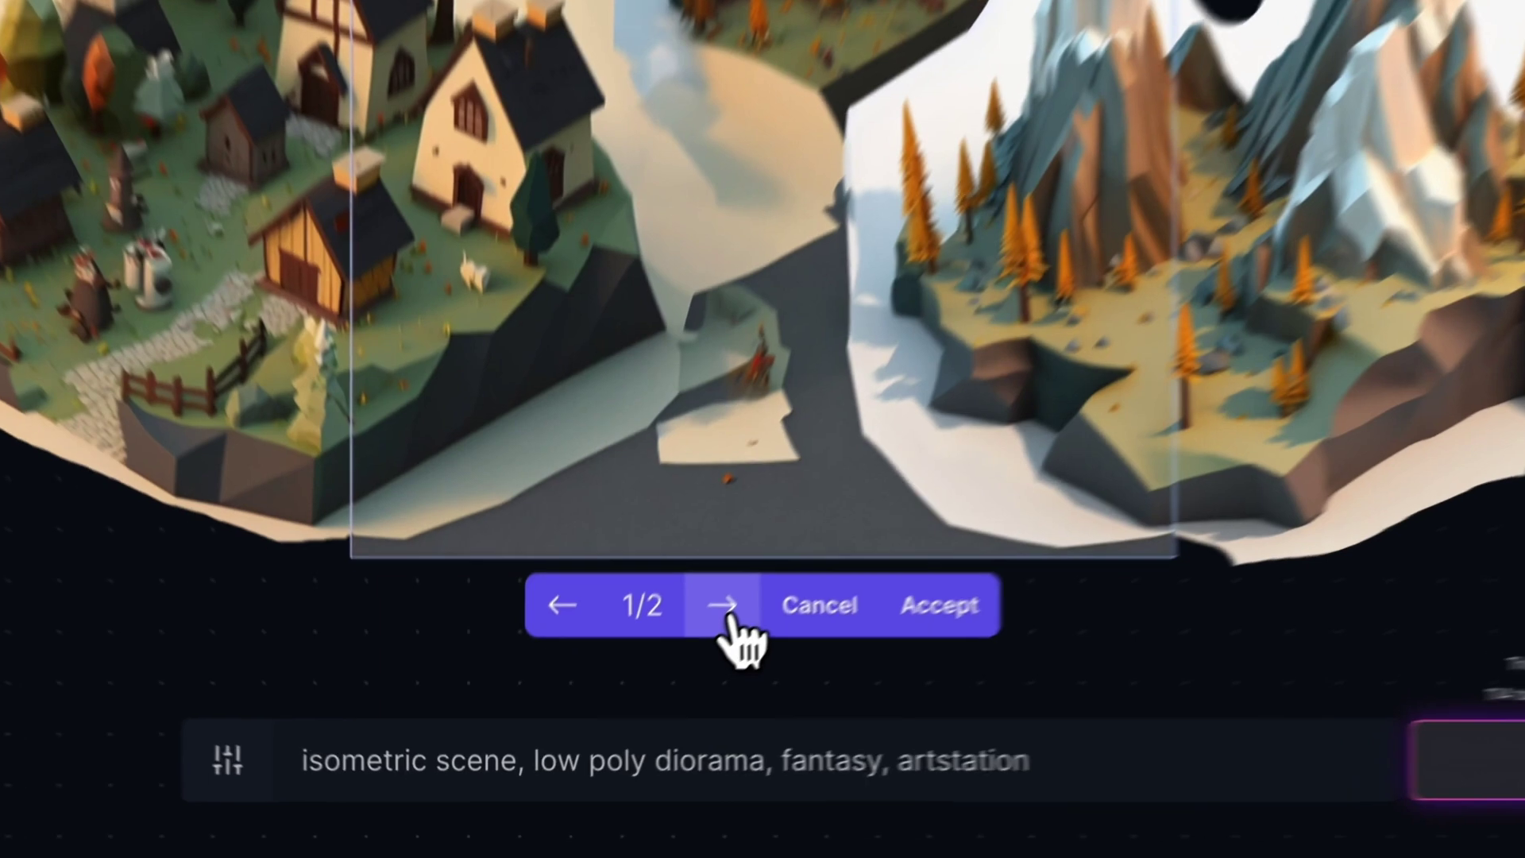
left_click(621, 708)
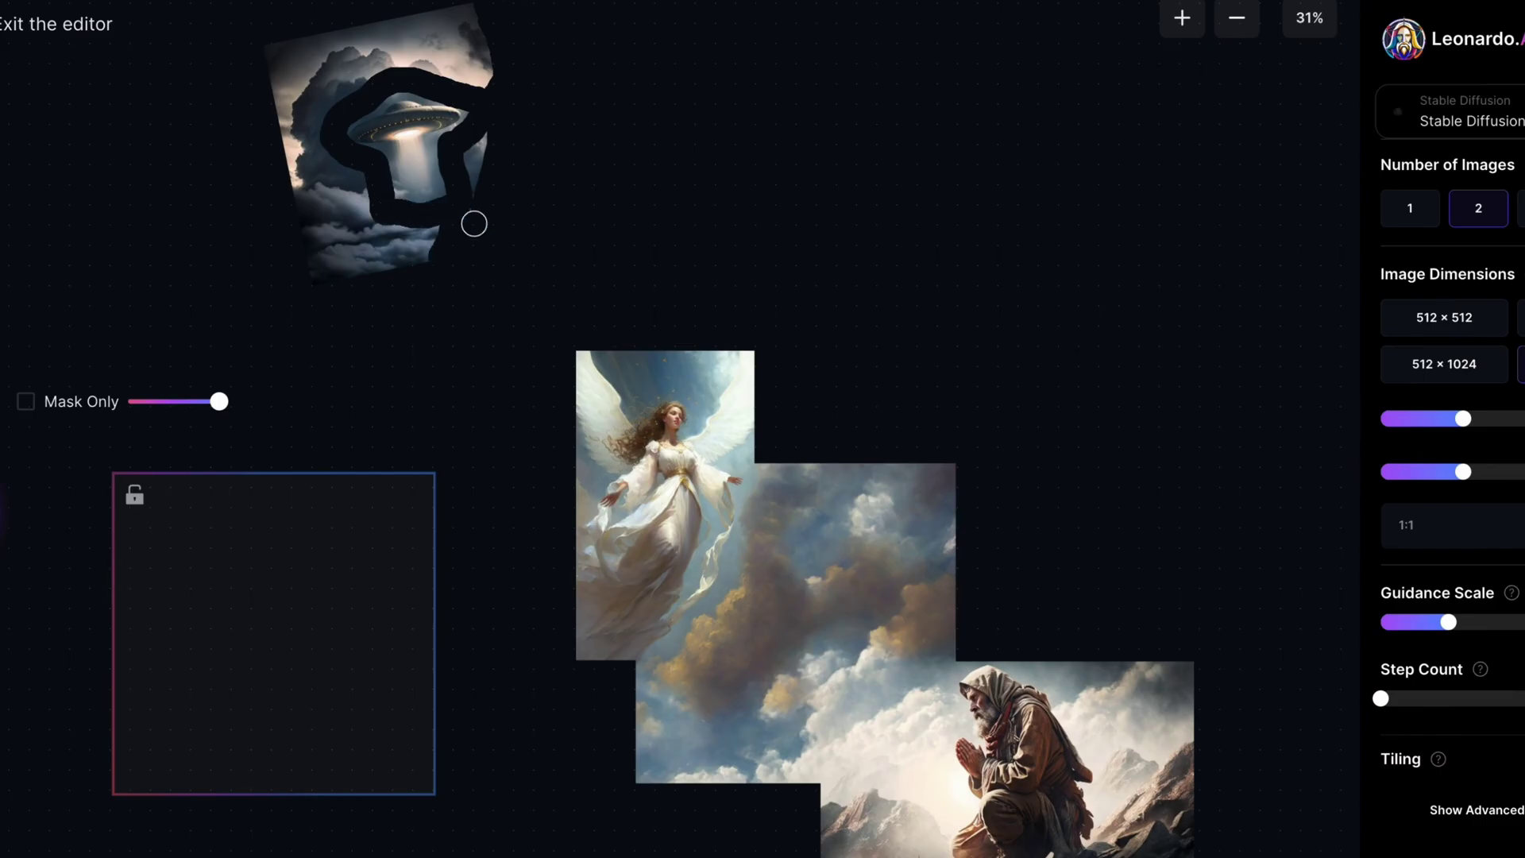
Erase the sky around the UFO image.
mouse_move(342, 191)
left_mouse_down()
mouse_move(494, 17)
mouse_move(473, 188)
mouse_move(358, 69)
left_mouse_up()
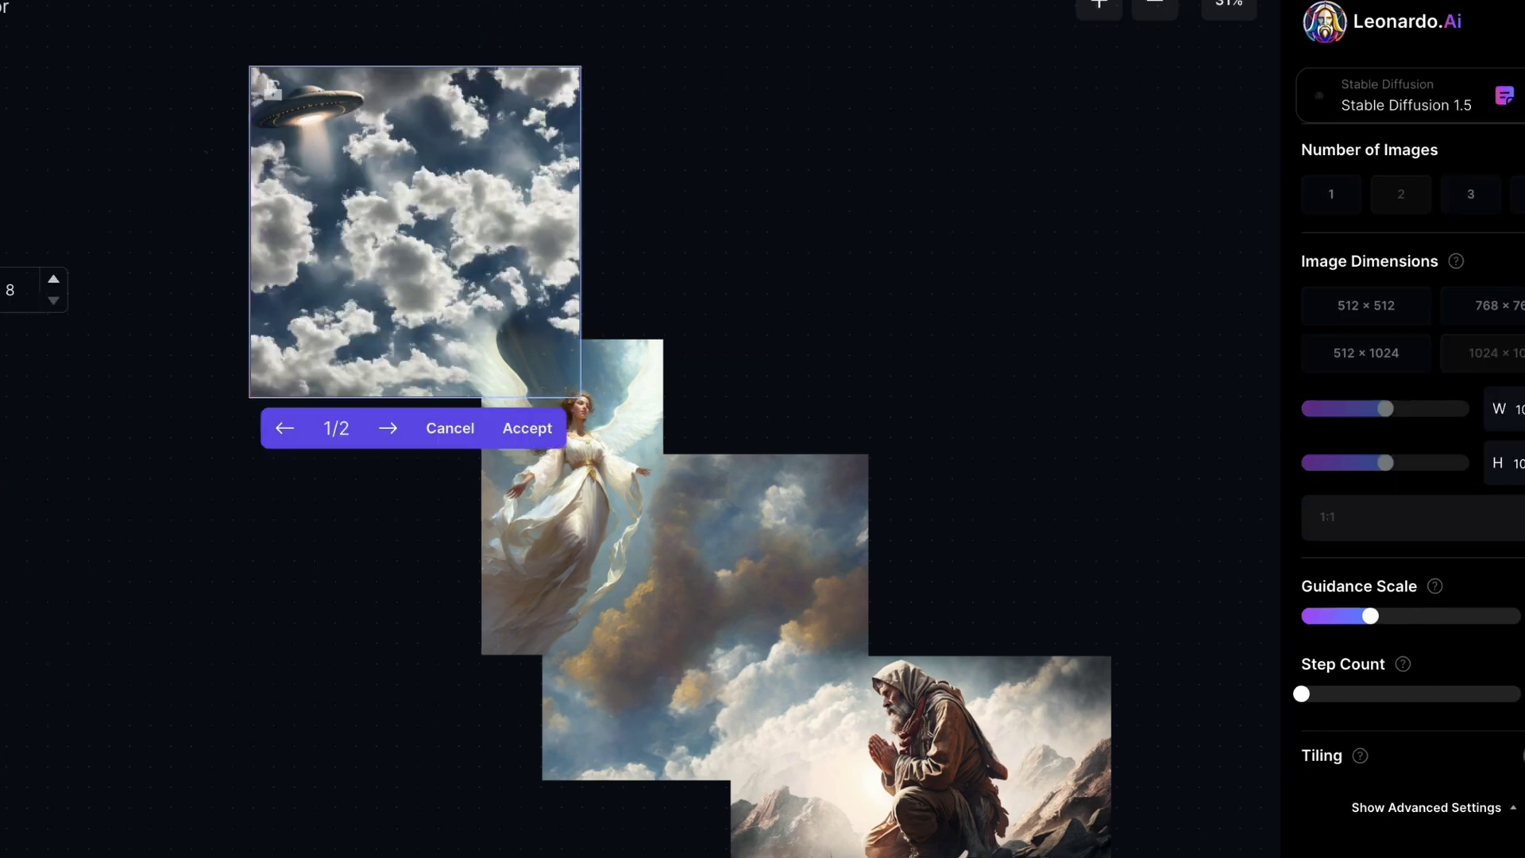